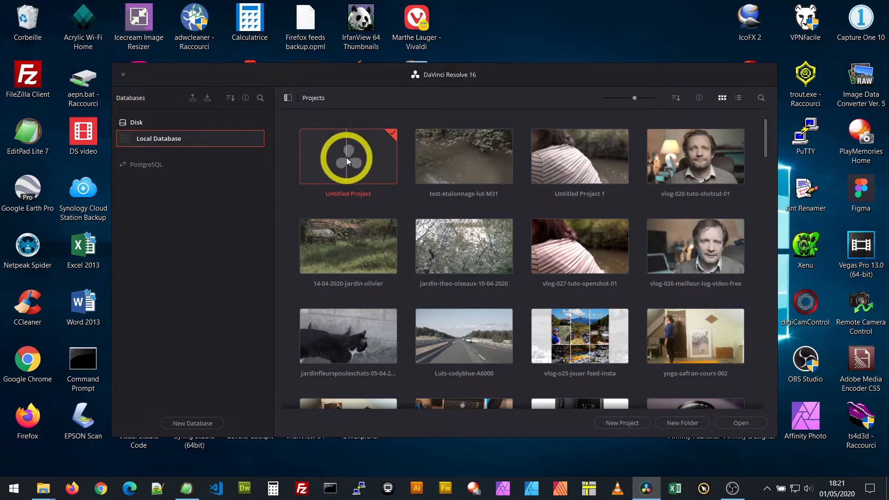
Open the Untitled Project from the local database and switch to the Edit page.
scroll(468, 383, "down", 1)
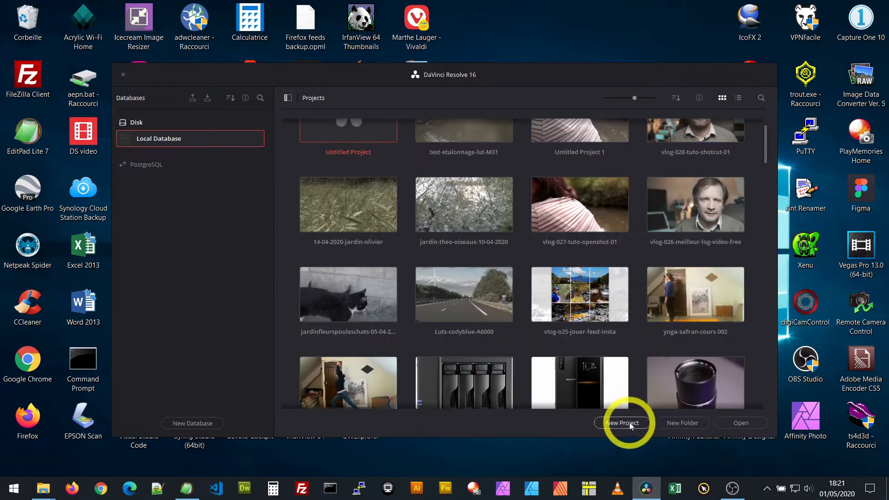
scroll(417, 334, "up", 1)
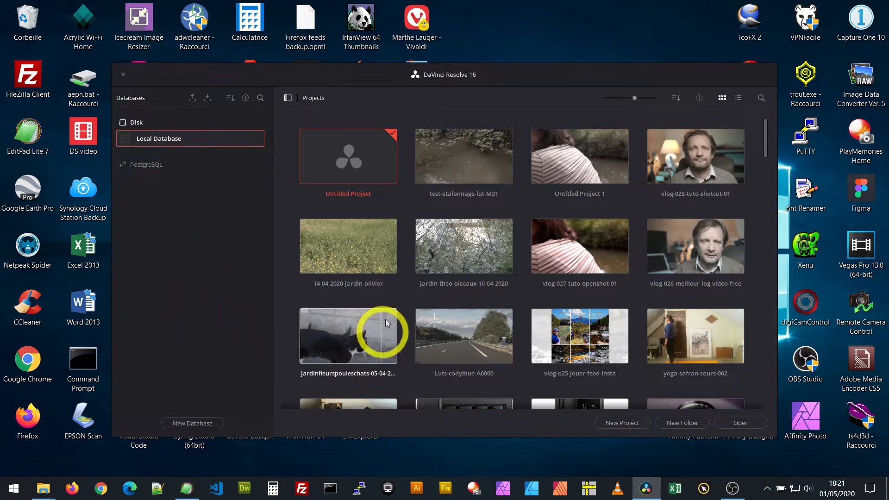
scroll(373, 325, "down", 2)
scroll(371, 206, "up", 2)
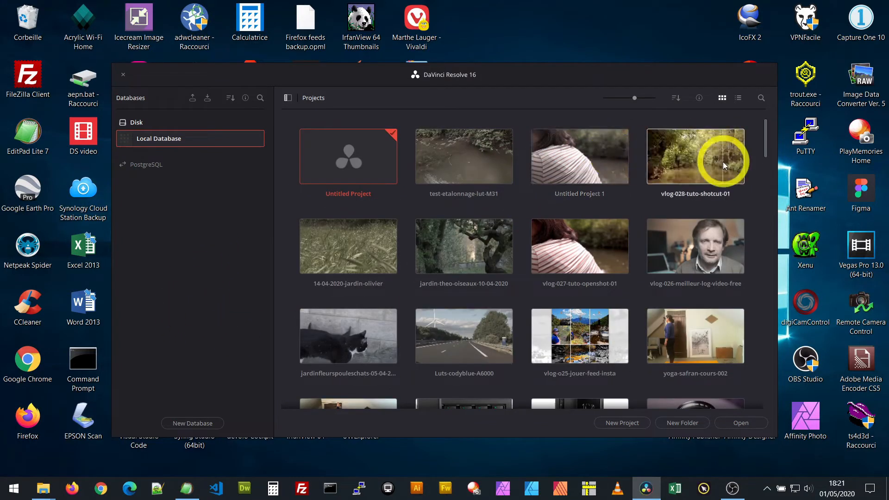
double_click(346, 157)
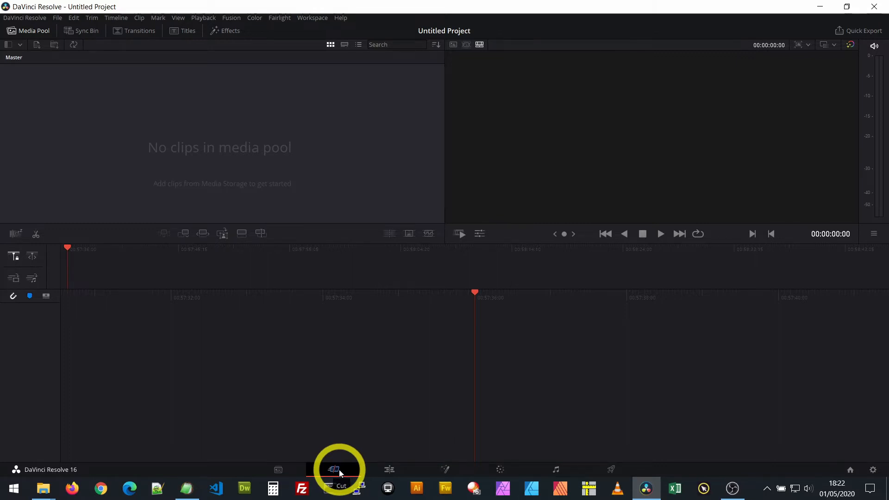
left_click(393, 470)
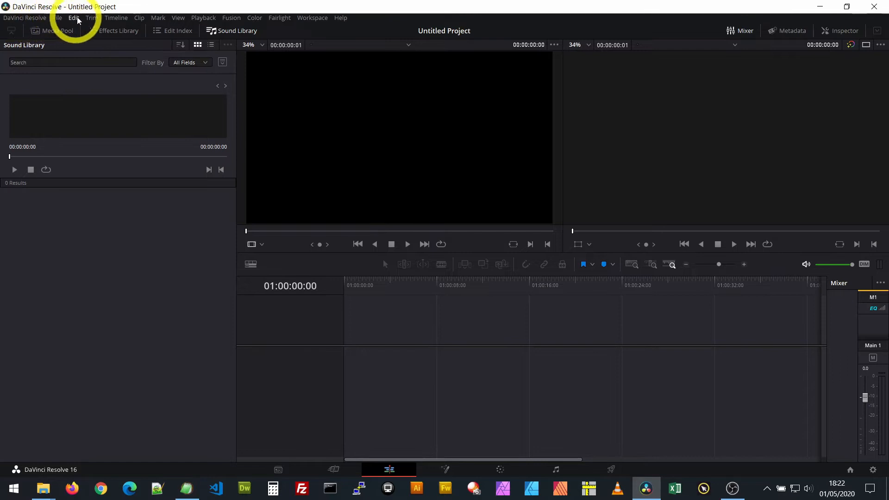
left_click(58, 18)
mouse_move(71, 16)
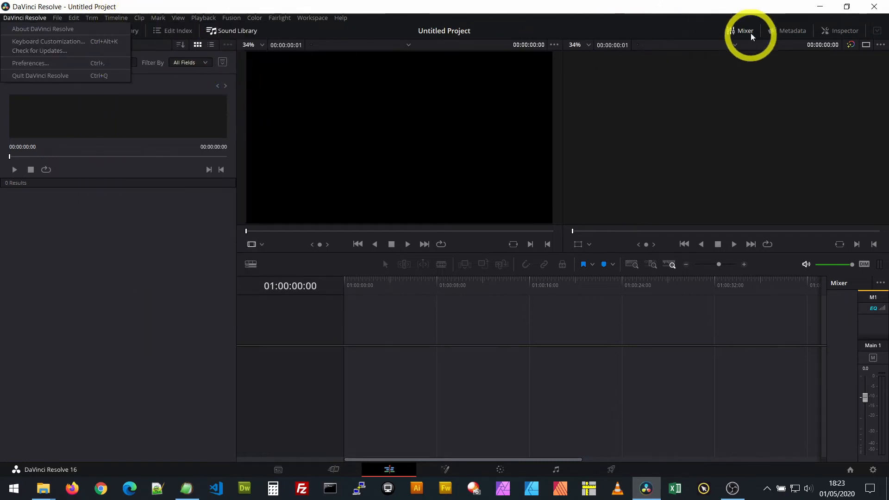
left_click(207, 18)
left_click(68, 32)
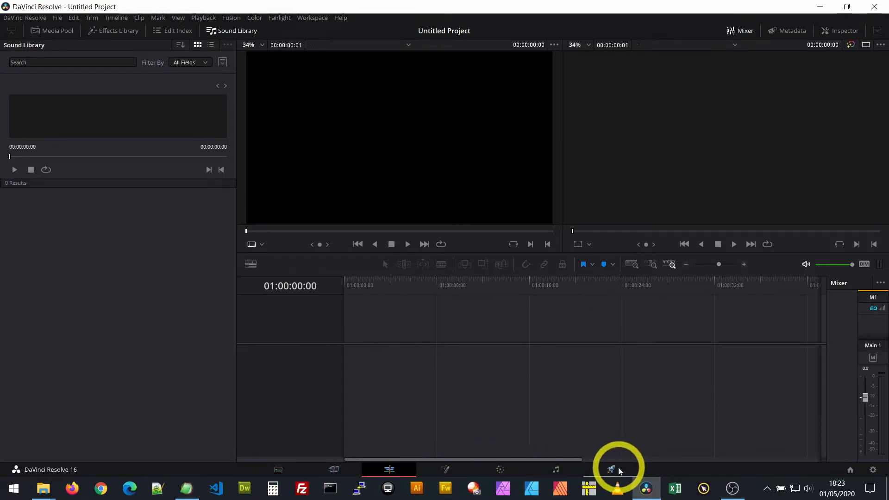
On the Media page, browse the Extreme SSD (F:) drive to the 10-04-2020-jardin folder inside vidéos.
left_click(278, 471)
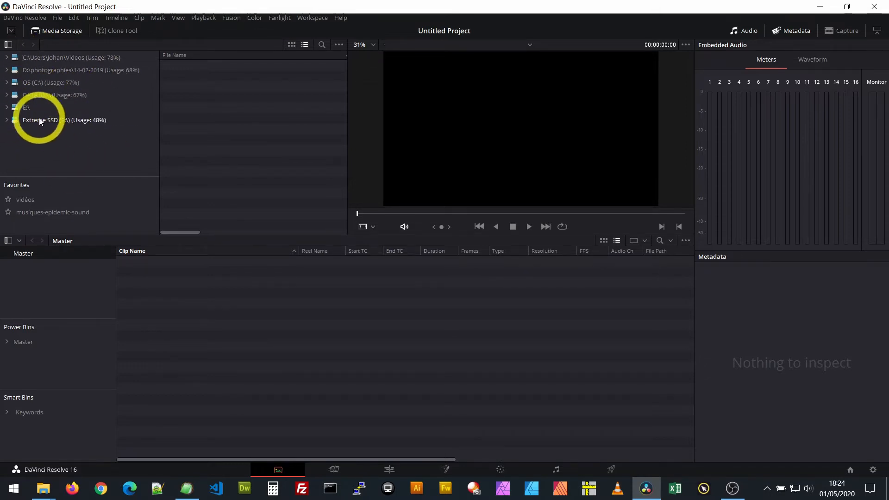
left_click(6, 121)
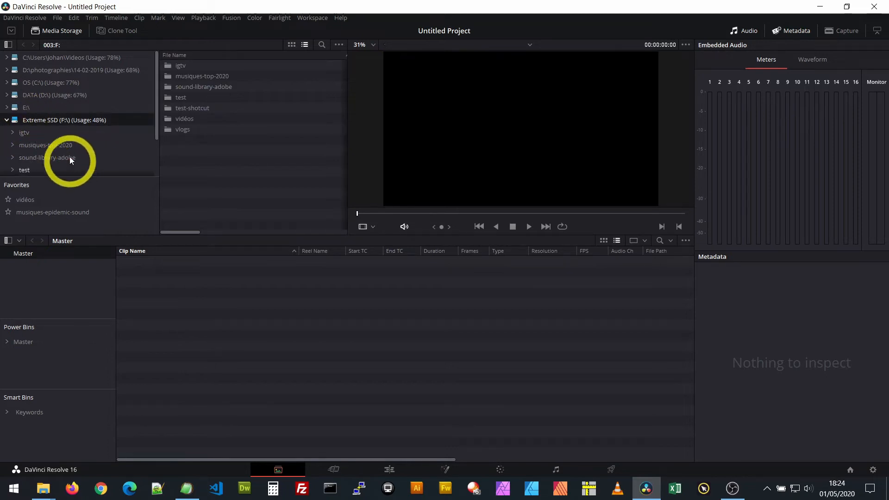
scroll(79, 138, "down", 1)
double_click(185, 120)
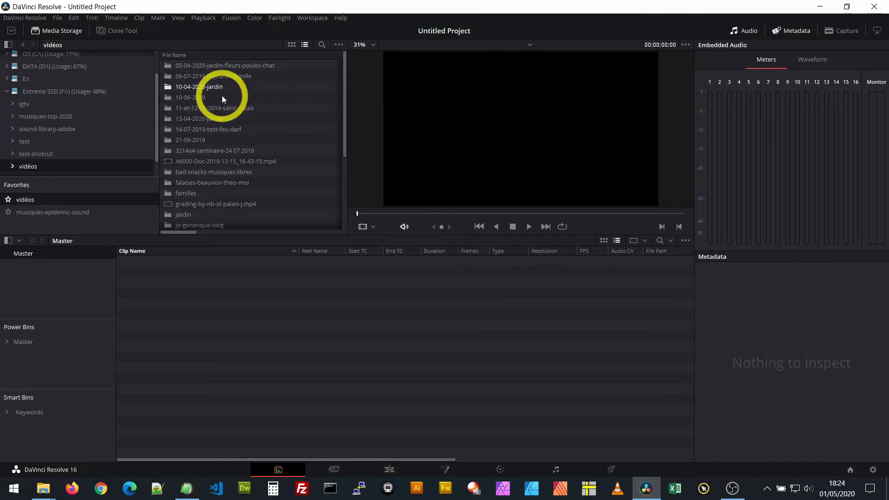
double_click(193, 88)
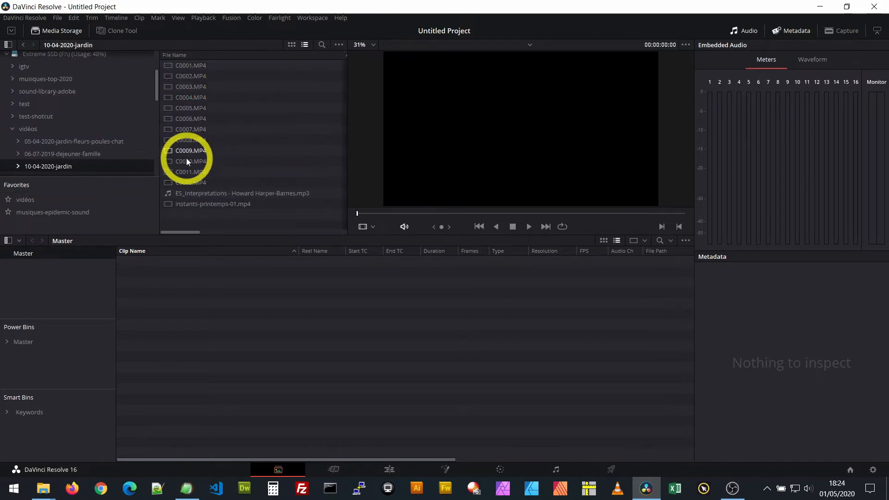
Preview several video clips of the 10-04-2020-jardin folder, including C0008.MP4 and C0005.MP4.
left_click(189, 140)
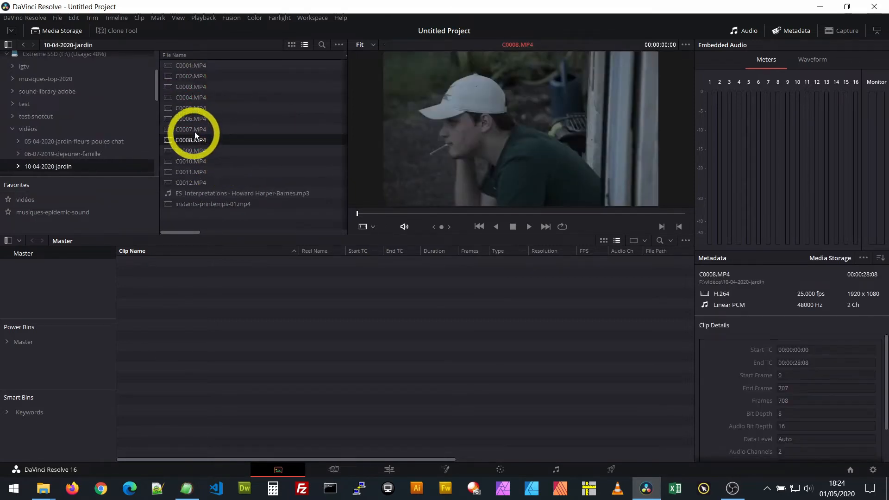
left_click(193, 120)
left_click(221, 108, "shift")
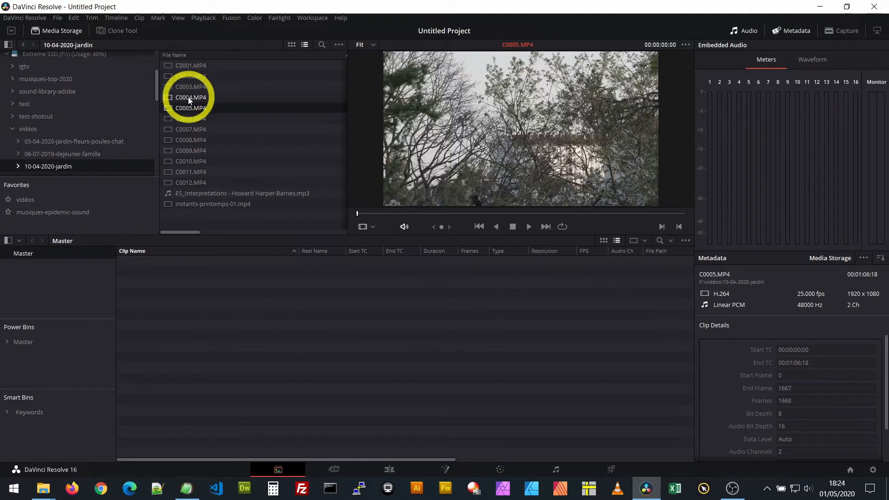
left_click(189, 98)
Add C0009.MP4, C0010.MP4 and the ES_Interpretations MP3 music file to the media pool's Master bin.
left_click(192, 151)
left_click_drag(192, 150, 197, 299)
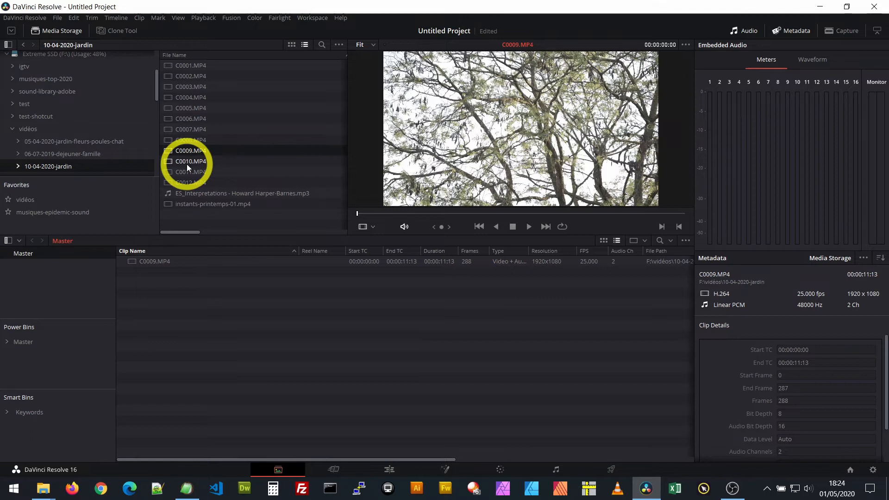
left_click_drag(187, 163, 165, 322)
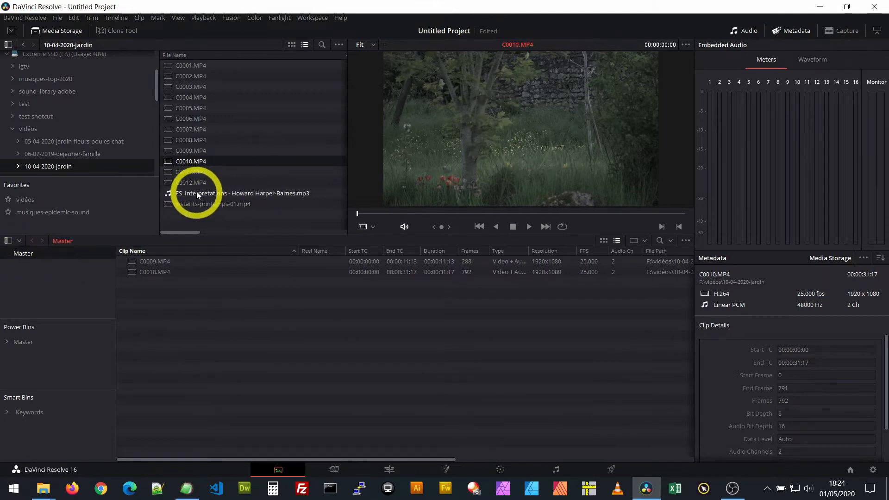
left_click_drag(228, 194, 154, 309)
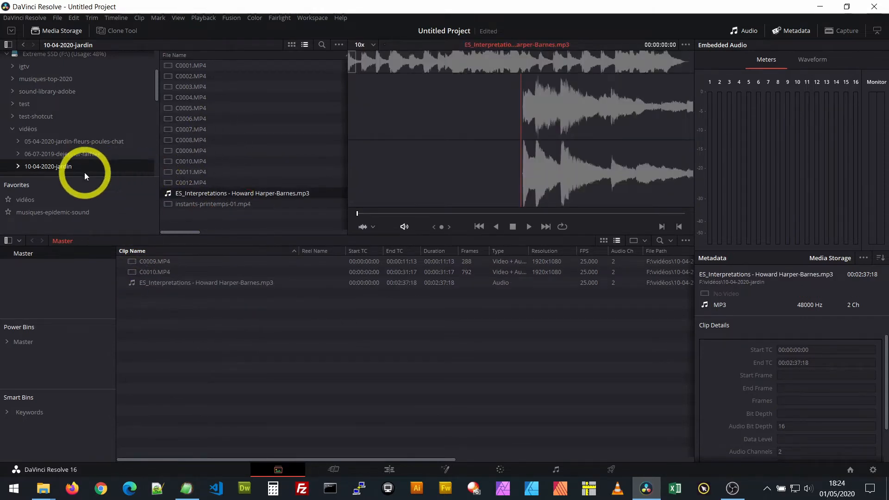
scroll(100, 127, "down", 3)
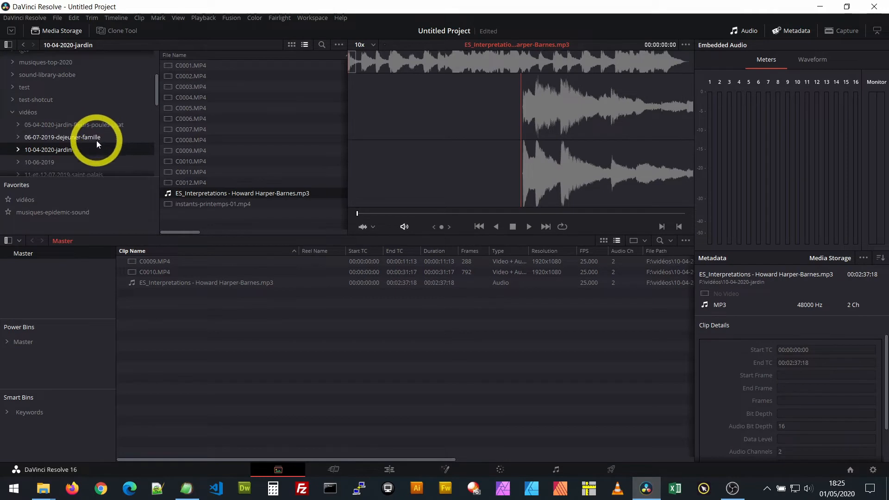
scroll(128, 142, "down", 1)
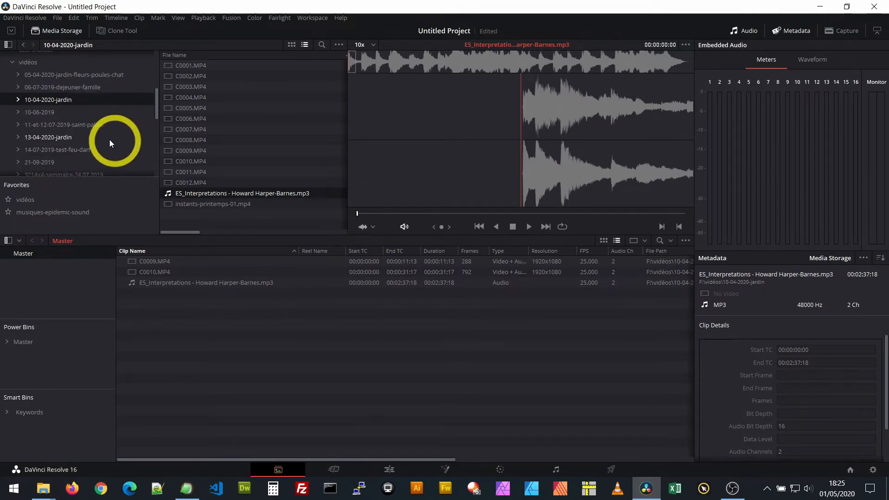
scroll(109, 140, "up", 3)
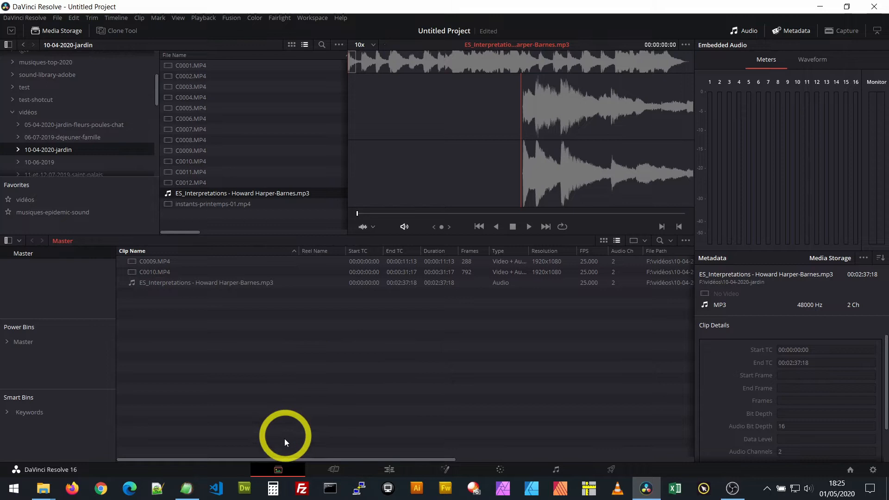
On the Cut page, place C0009.MP4 in a new timeline and move the playhead to 01:00:04:02.
left_click(336, 470)
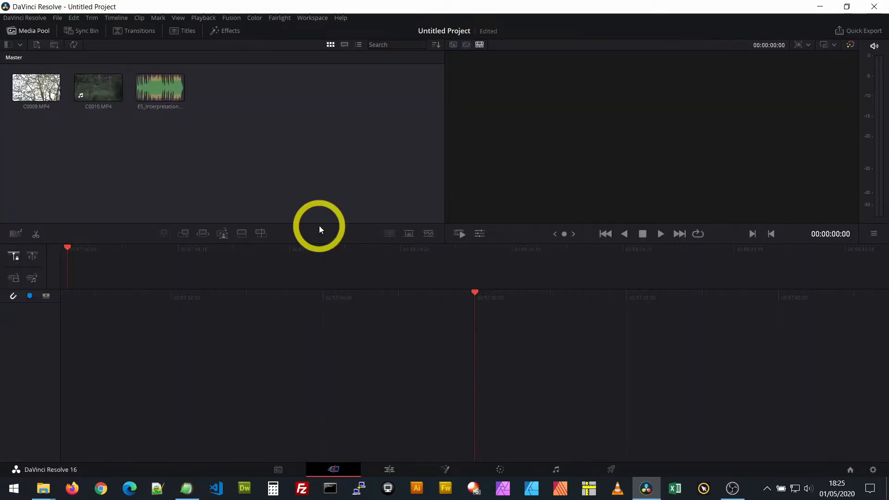
left_click(35, 98)
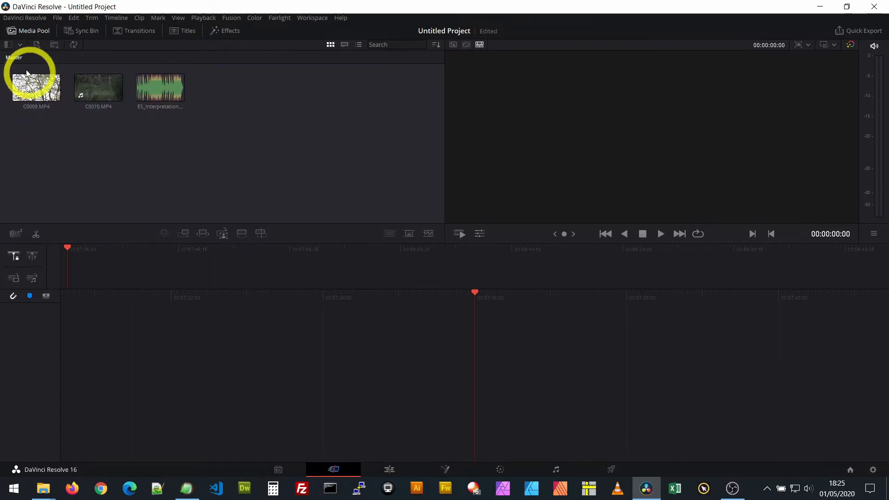
left_click(38, 91)
left_click_drag(37, 90, 124, 333)
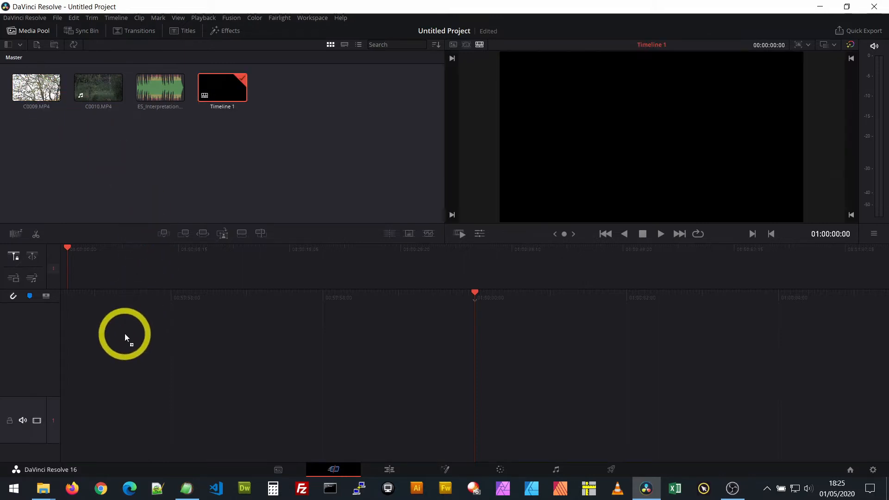
left_click_drag(100, 426, 520, 415)
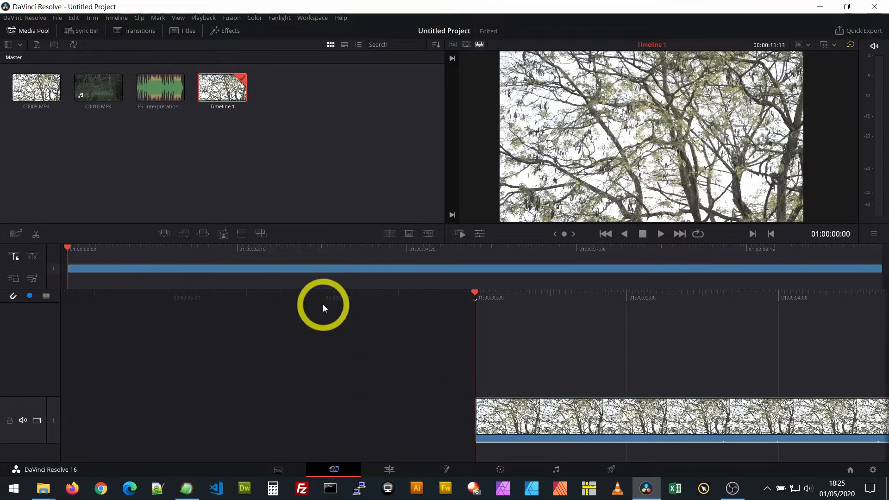
left_click_drag(473, 293, 177, 326)
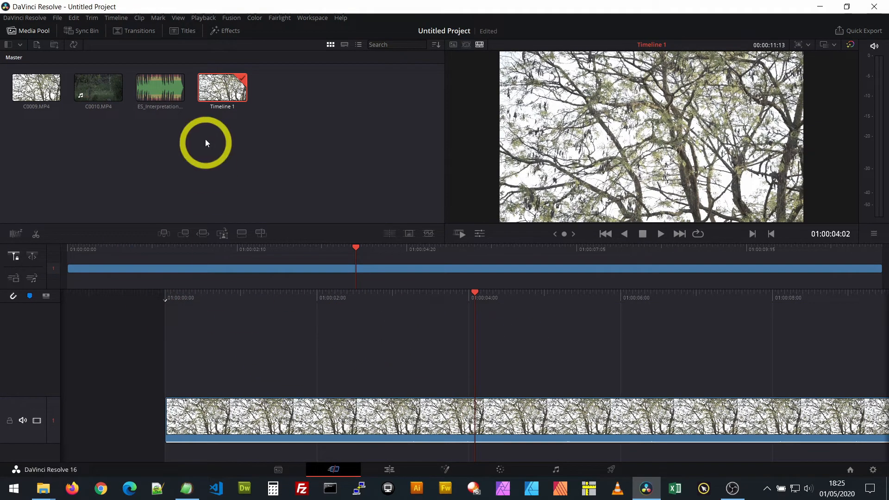
Delete the C0009.MP4 clip from the timeline.
right_click(301, 413)
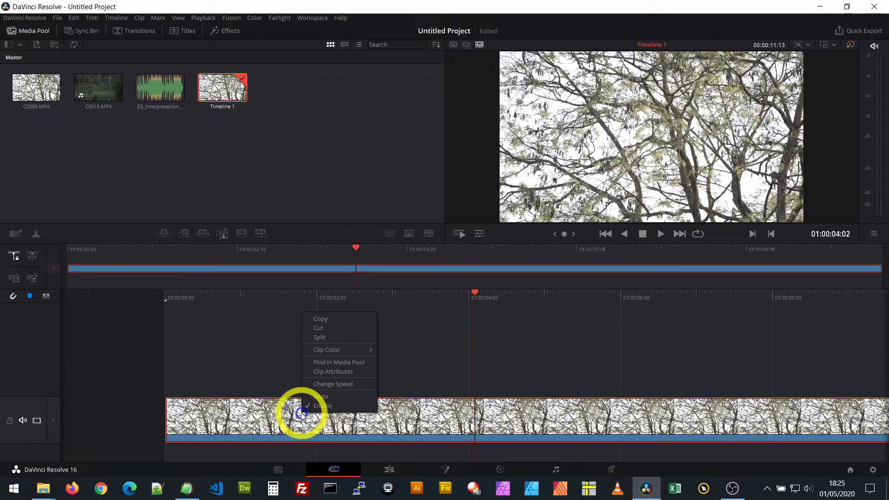
key("Delete")
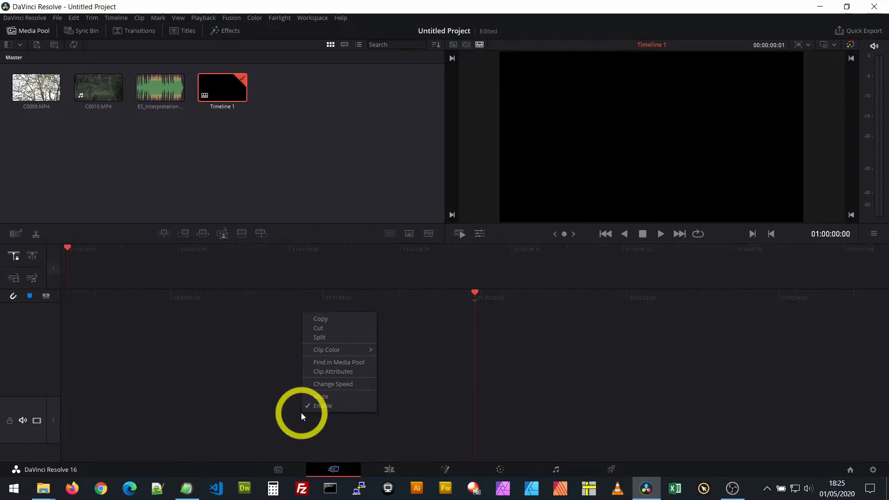
left_click(249, 374)
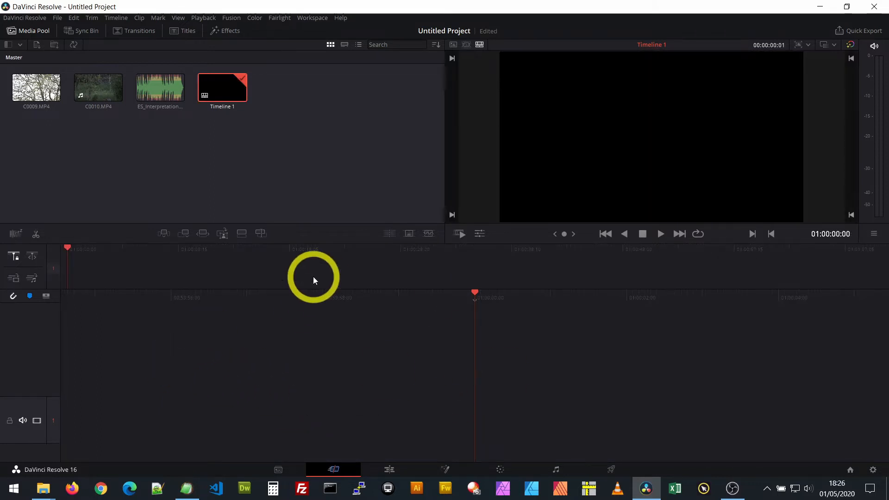
On the Edit page, show the media pool and load C0009.MP4 into the source viewer.
left_click(391, 474)
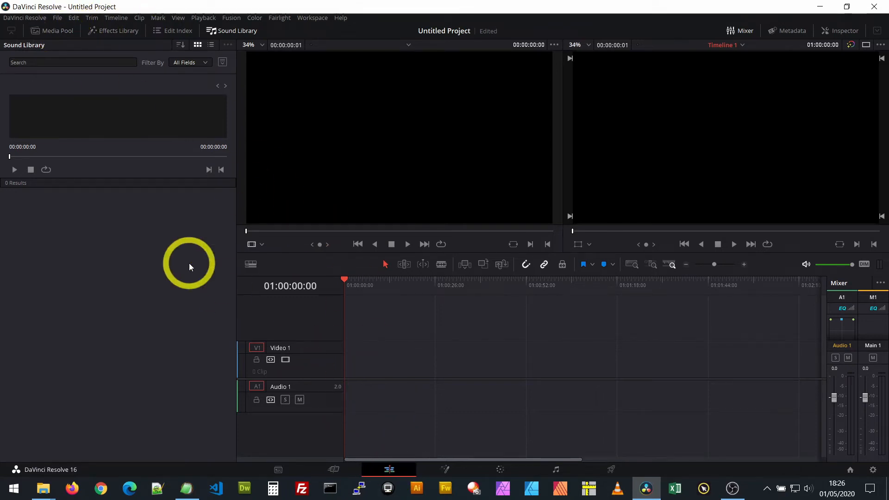
left_click(57, 30)
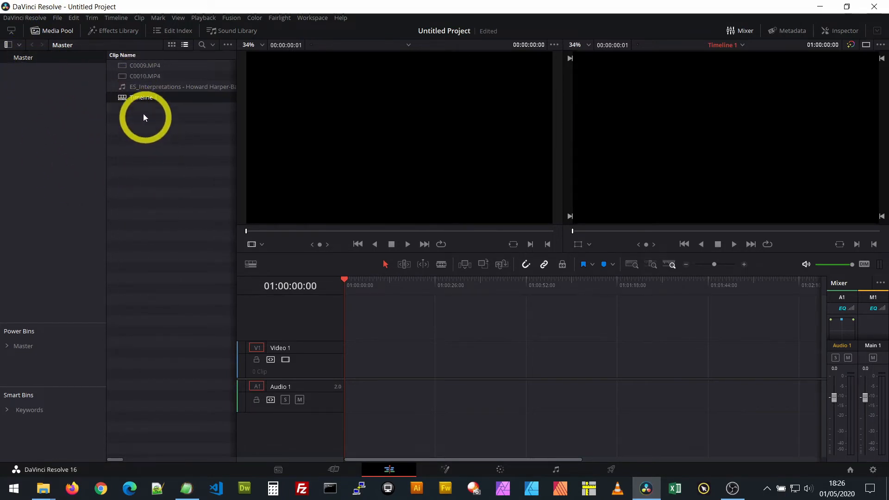
left_click(137, 65)
left_click(139, 85, "ctrl")
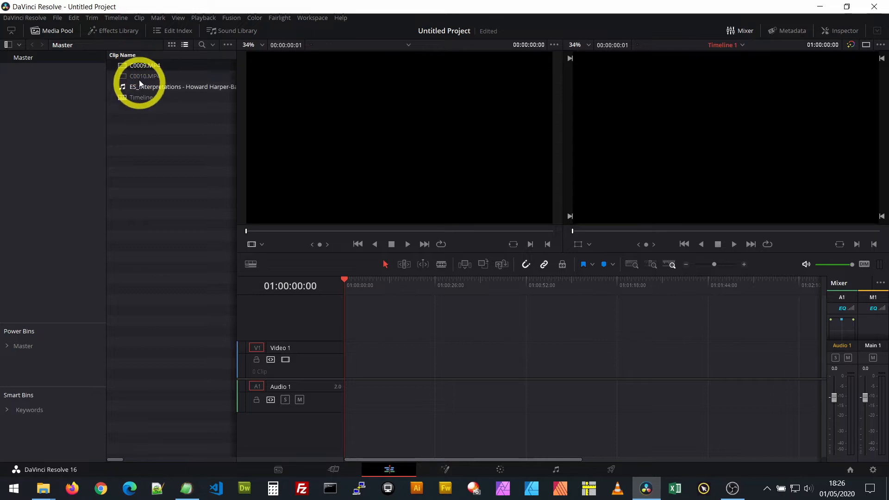
left_click(126, 67)
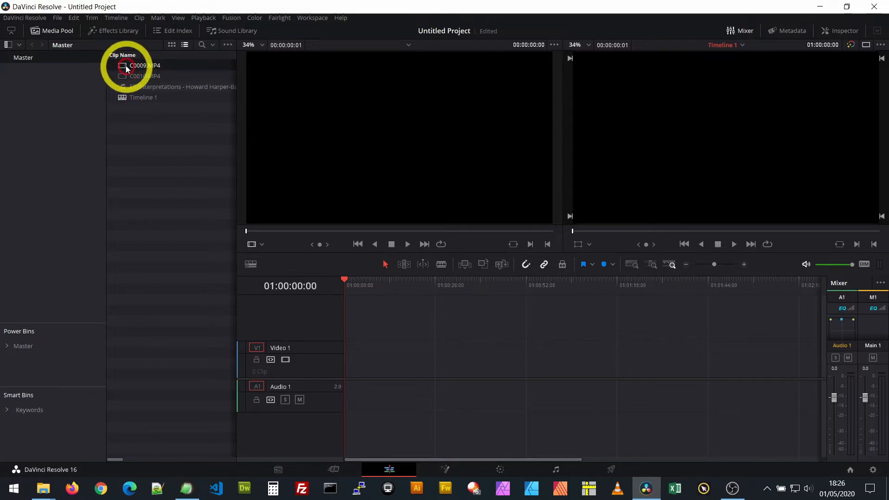
double_click(123, 65)
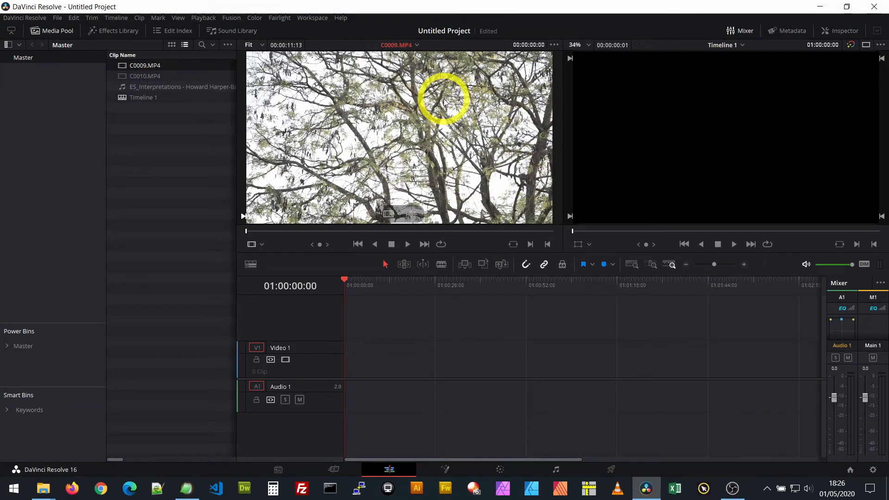
Place C0009.MP4 at the start of Timeline 1 and C0010.MP4 directly after it on the Video 1 track.
left_click_drag(394, 130, 347, 374)
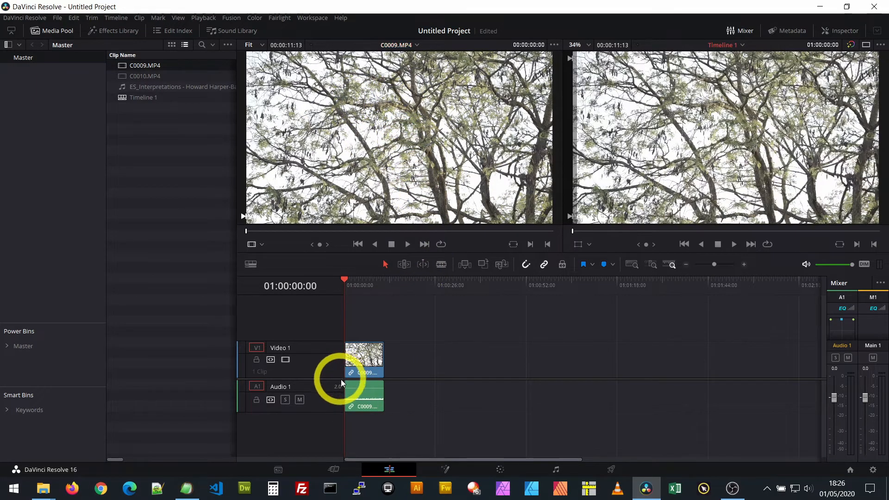
left_click(374, 406)
left_click(417, 405)
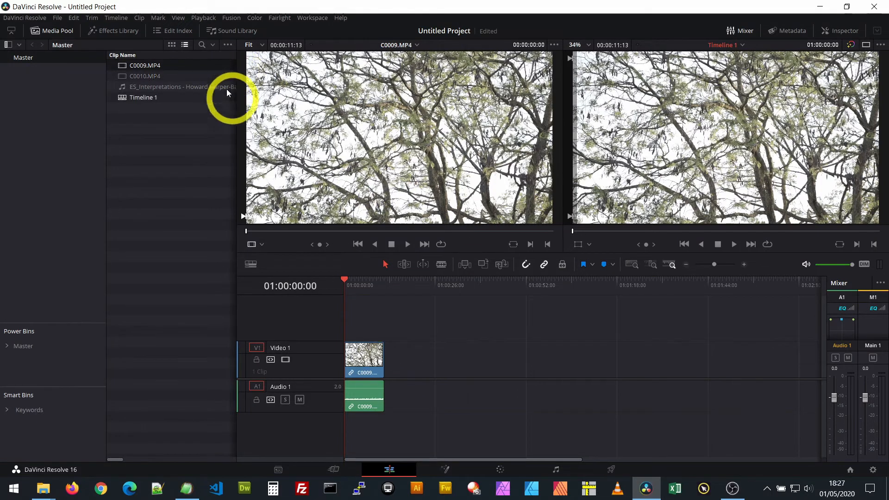
left_click_drag(153, 77, 391, 379)
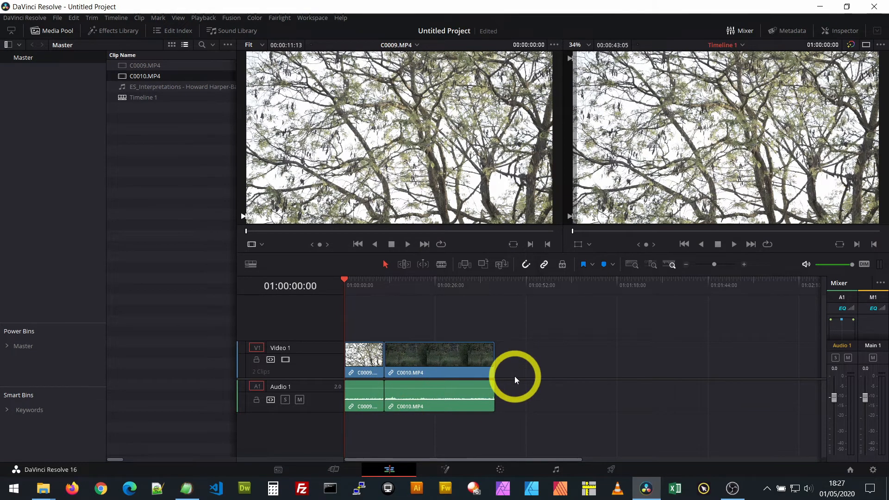
Undo the placement of C0009.MP4 and C0010.MP4 on Timeline 1, leaving C0009.MP4 loaded in the source viewer.
key("ctrl+z")
key("ctrl+z")
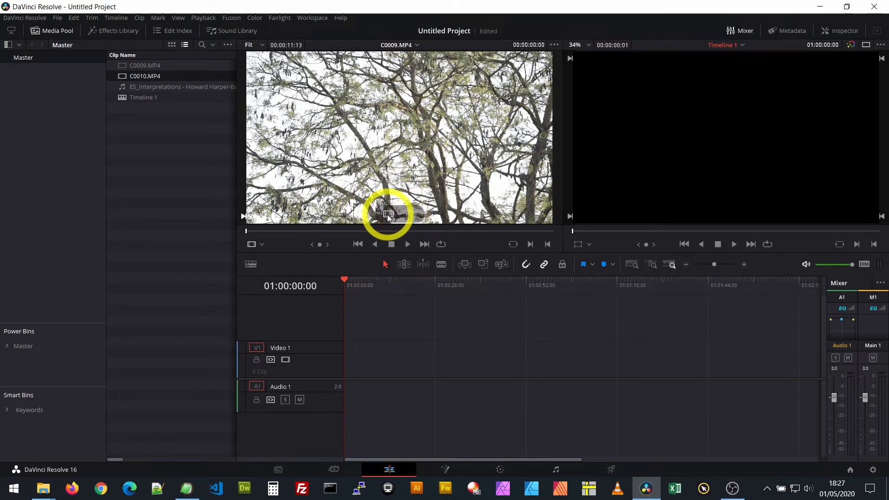
left_click_drag(403, 145, 377, 169)
left_click_drag(407, 205, 378, 161)
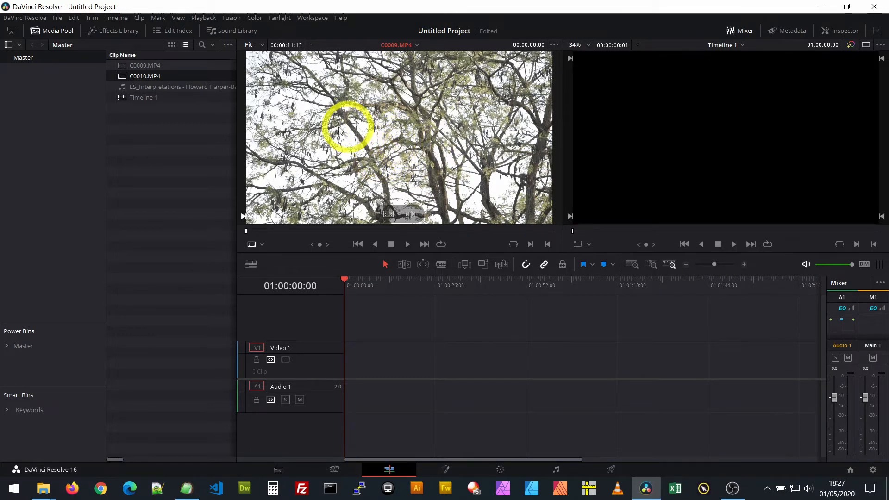
scroll(324, 199, "up", 1)
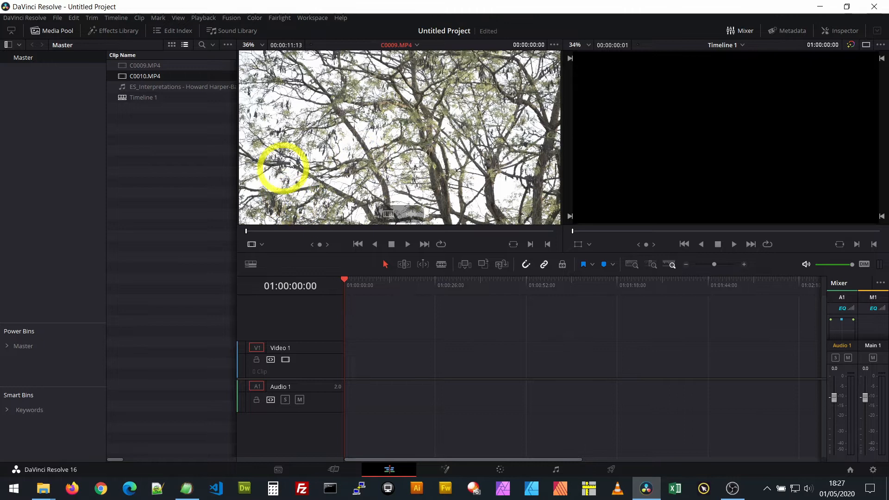
Mark C0009.MP4 from 00:00:01:13 to 00:00:07:04 in the source viewer and place that section at the start of Video 1.
left_click(286, 232)
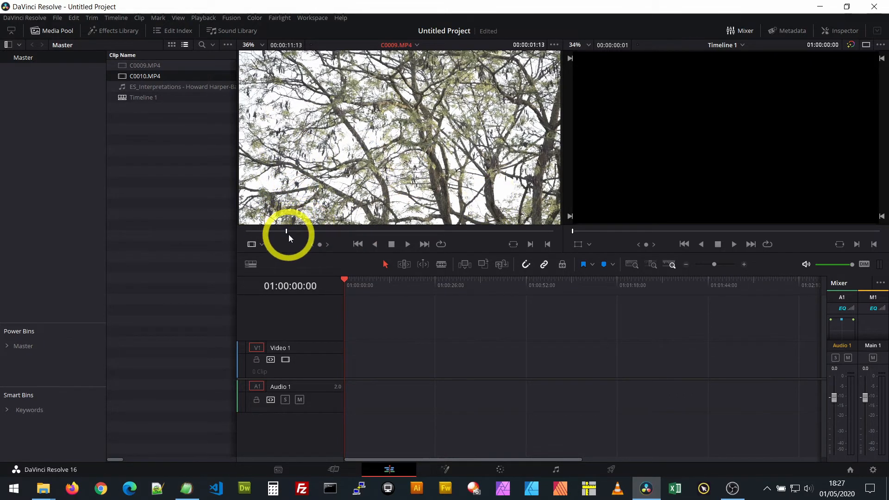
key("i")
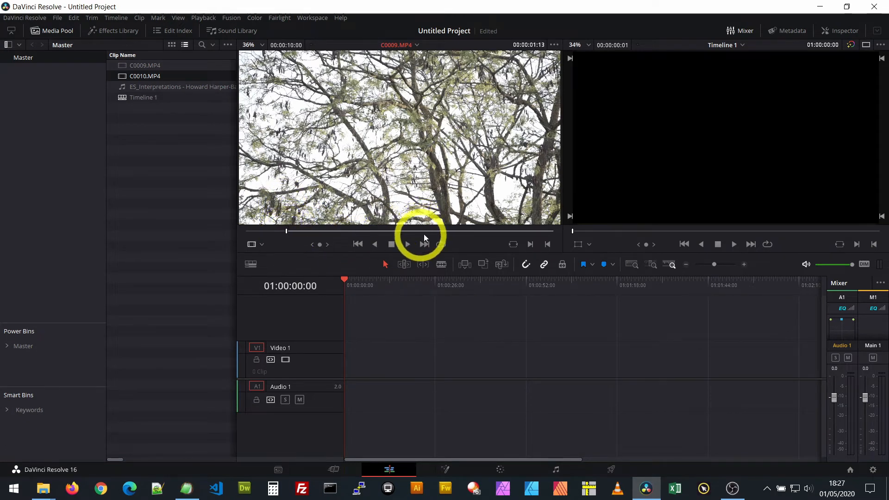
left_click(437, 232)
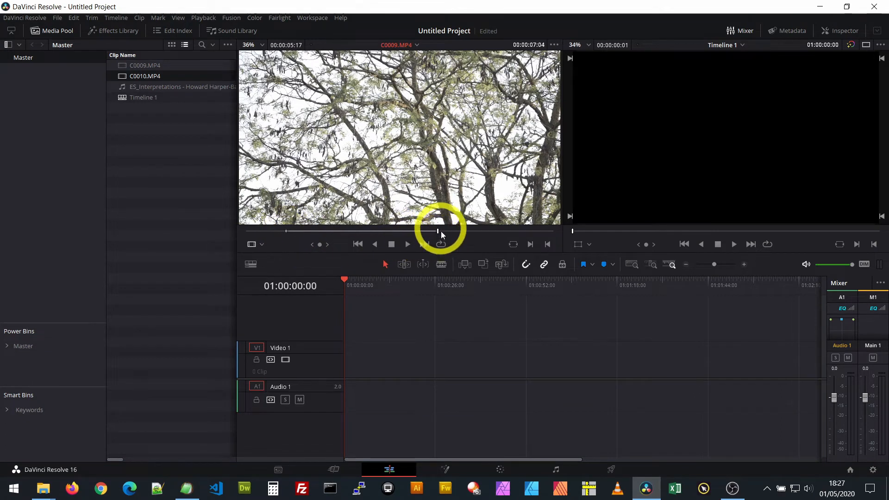
left_click_drag(373, 155, 342, 374)
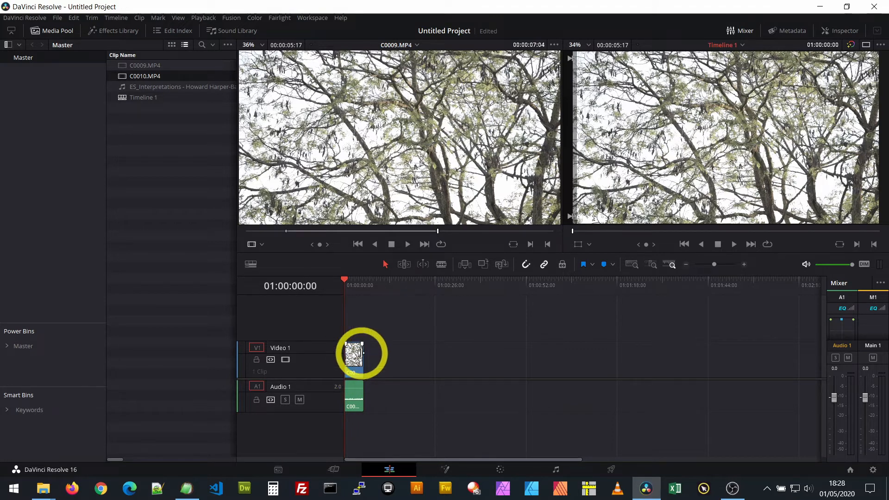
Split the C0009.MP4 timeline clip at 01:00:01:22 with the Blade tool and turn snapping back on.
scroll(381, 364, "up", 1, "ctrl+alt")
scroll(371, 362, "up", 5, "ctrl+alt")
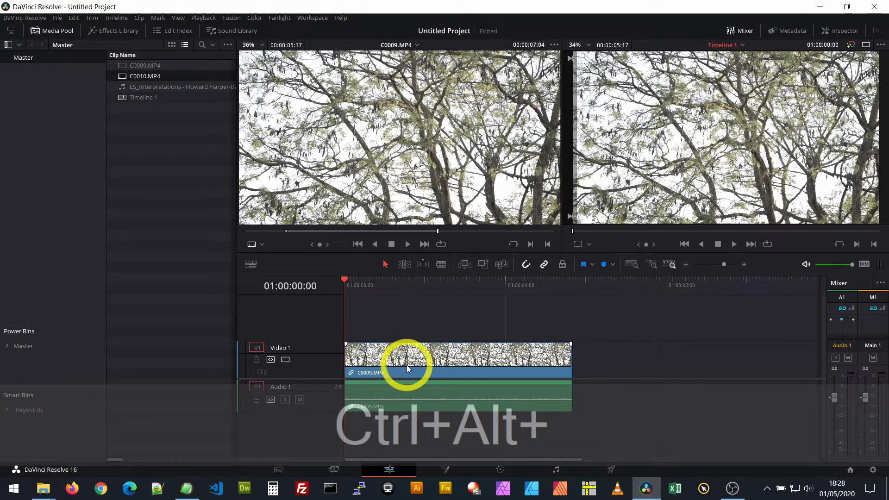
scroll(474, 363, "up", 2, "ctrl+alt")
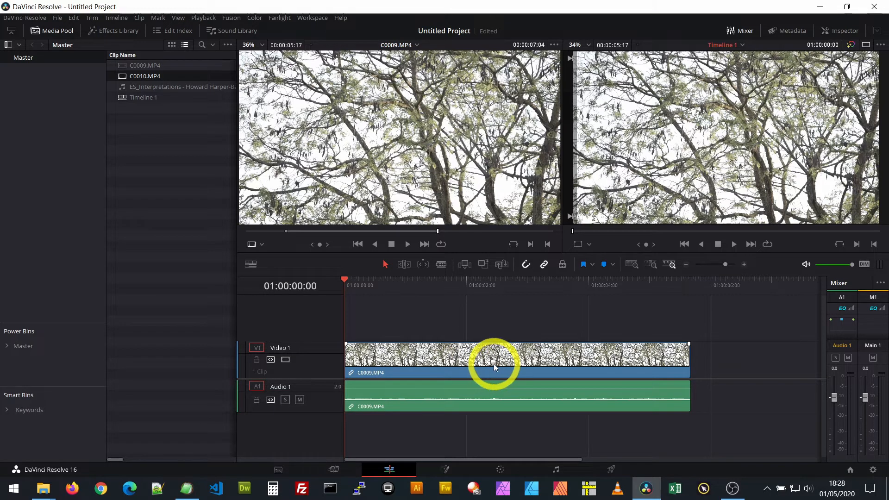
scroll(494, 365, "up", 1, "alt")
scroll(495, 365, "down", 2, "alt")
scroll(495, 363, "up", 1, "alt")
scroll(494, 363, "down", 1, "alt")
scroll(495, 362, "up", 1, "alt")
scroll(494, 363, "up", 1, "alt")
left_click(499, 285)
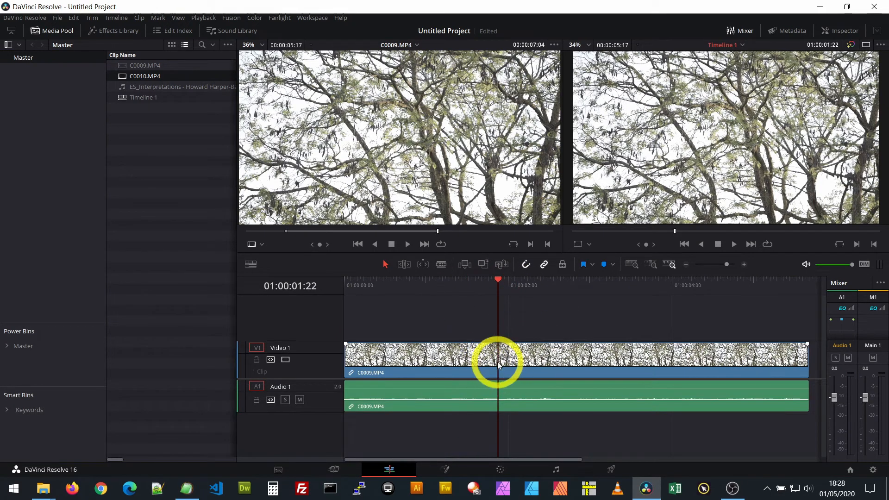
left_click(441, 265)
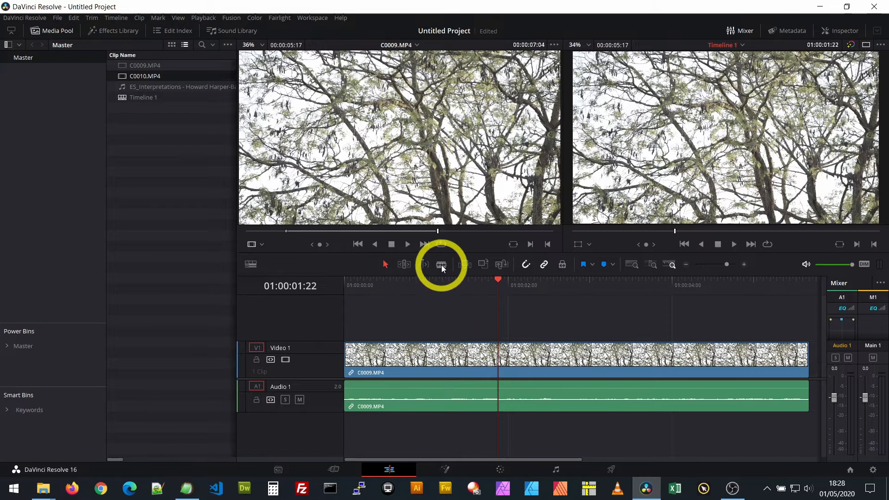
left_click(500, 360)
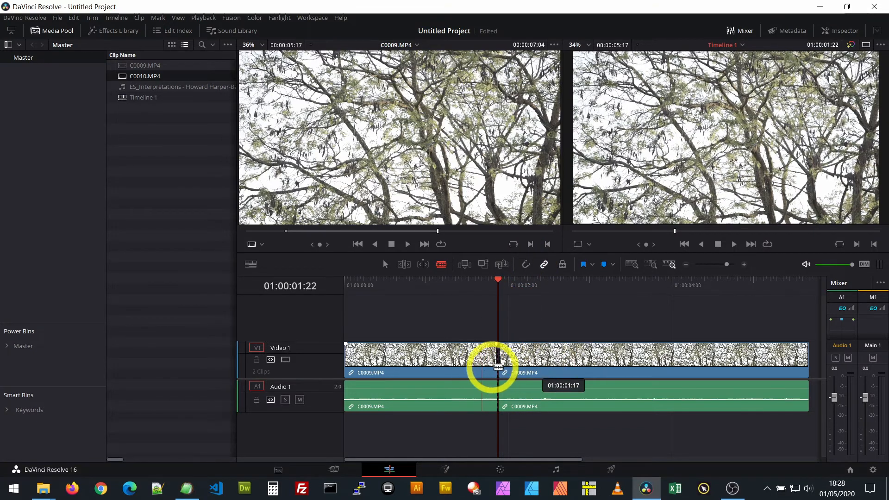
left_click(526, 264)
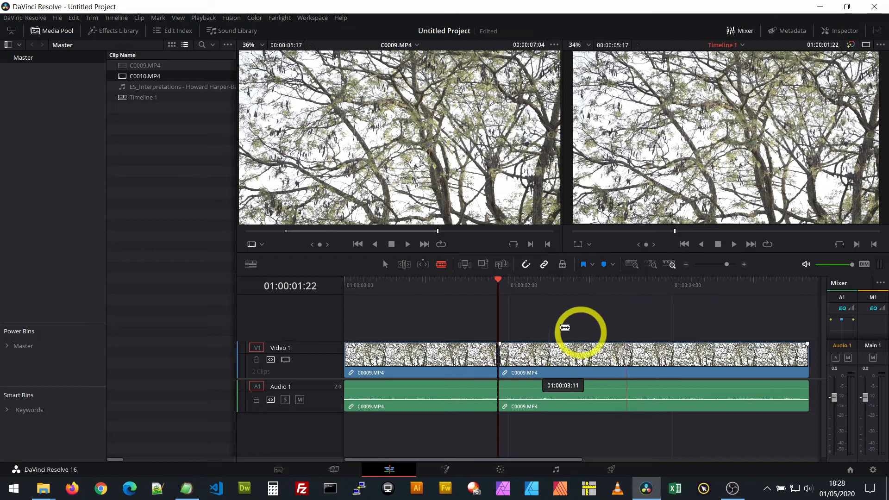
Step the playhead frame by frame across the cut to 01:00:01:15 and move the second C0009.MP4 piece to start there.
key("Right")
key("Right")
key("Right")
key("Right")
key("Right")
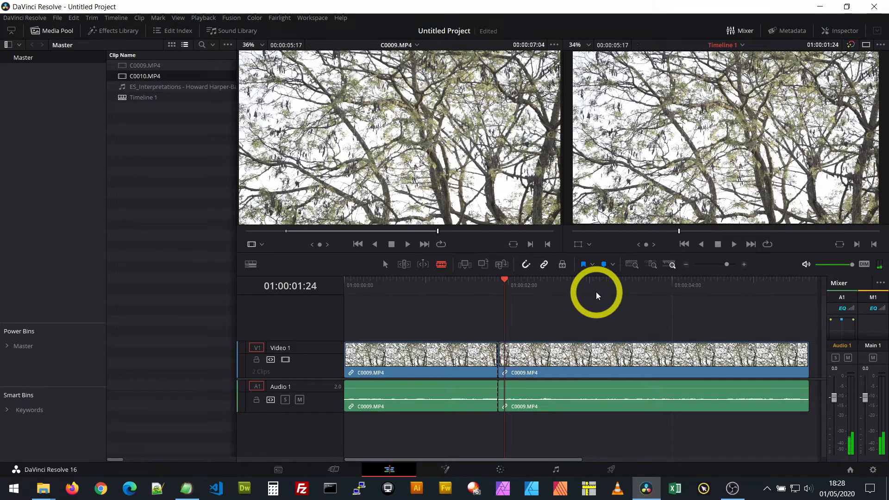
key("Left")
key("Left")
key("Left")
key("Left")
key("Left")
key("Left")
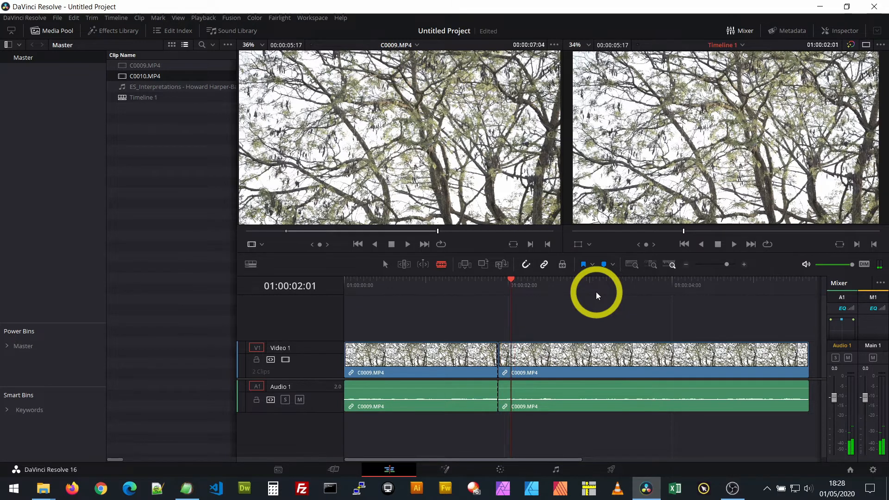
key("Left")
key("Left")
key("Left")
key("Left")
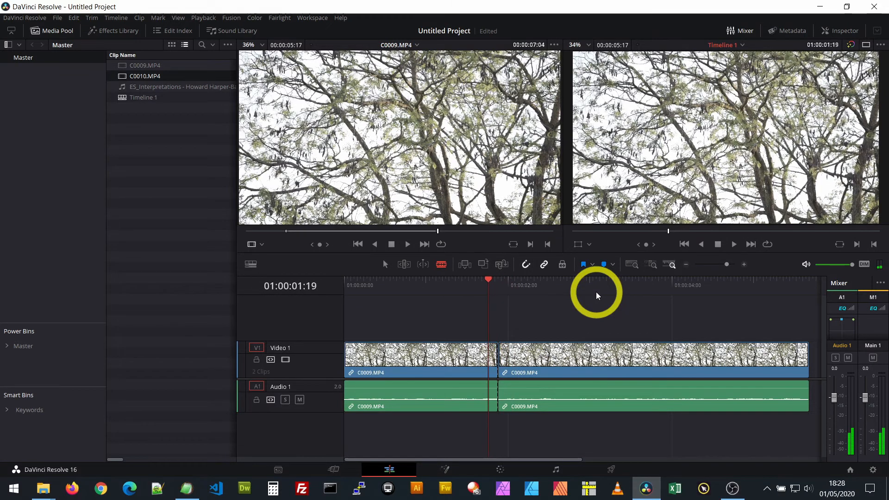
key("Left")
key("Left")
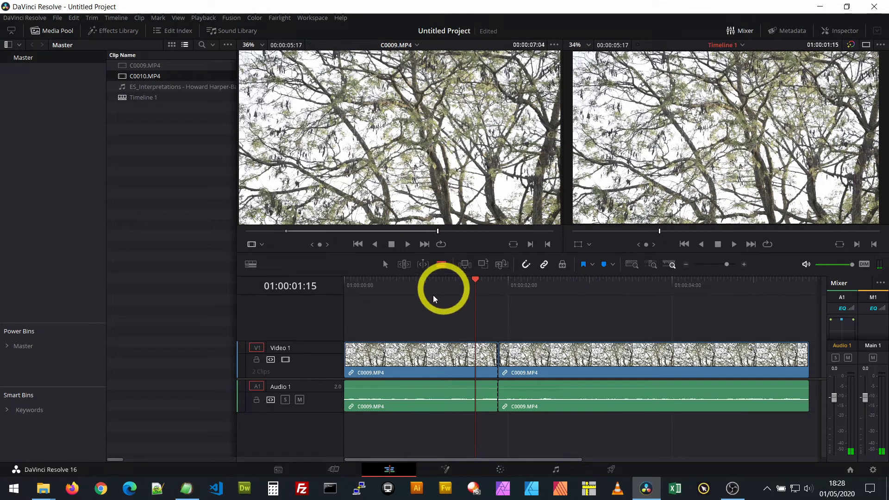
left_click(385, 267)
left_click_drag(590, 356, 565, 365)
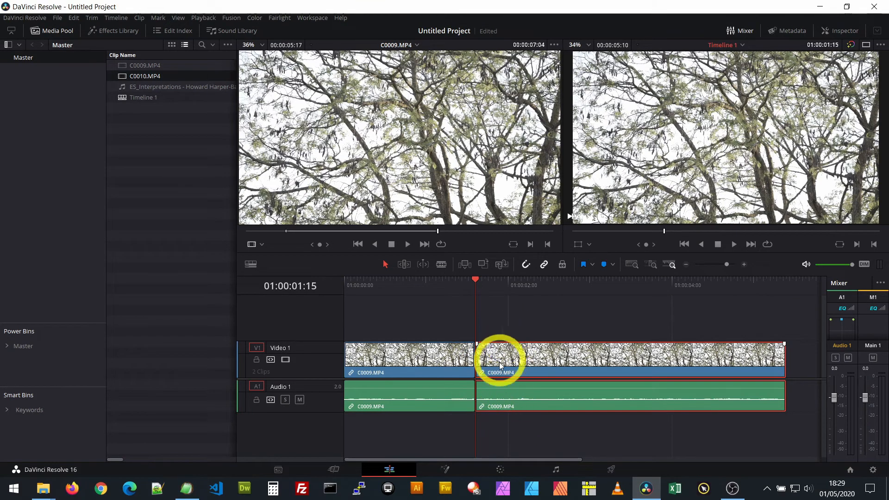
Move the second C0009.MP4 piece to start at about 01:00:02:00 and extend the first piece's end to meet it.
left_click_drag(551, 363, 589, 355)
left_click_drag(471, 359, 510, 357)
left_click(551, 322)
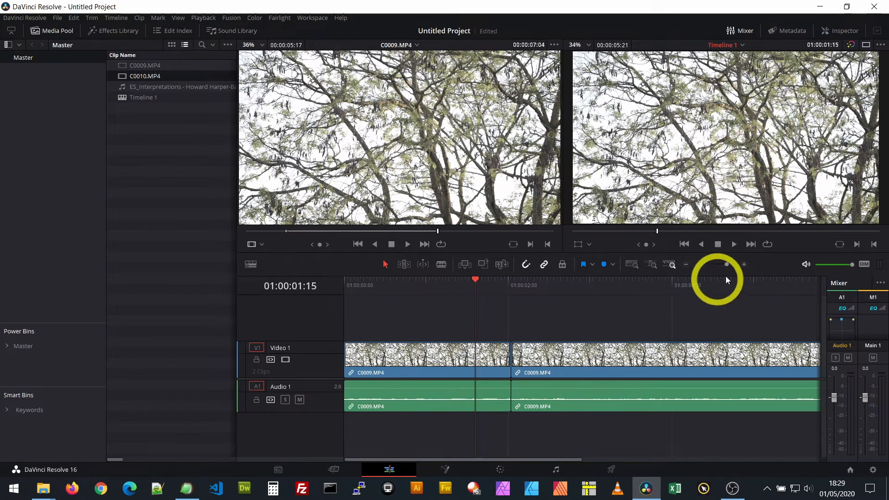
Play the timeline from 01:00:01:20 across the cut between the two C0009.MP4 pieces and stop playback.
left_click(492, 284)
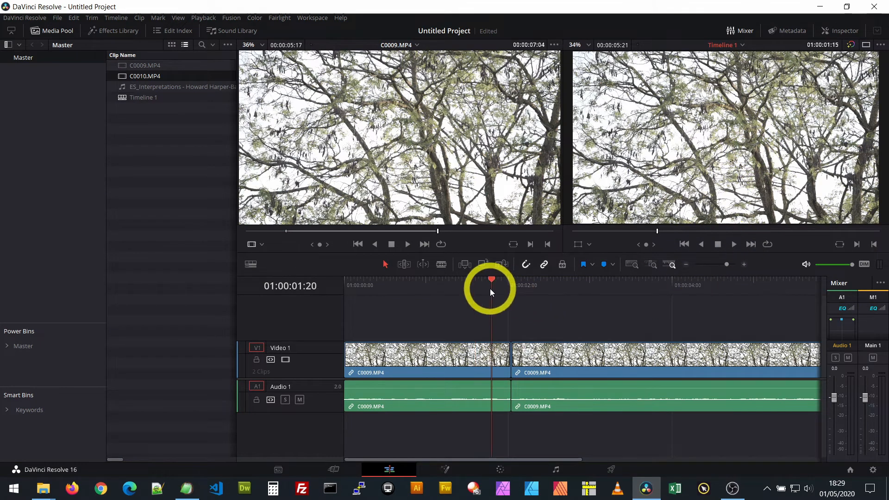
left_click(734, 246)
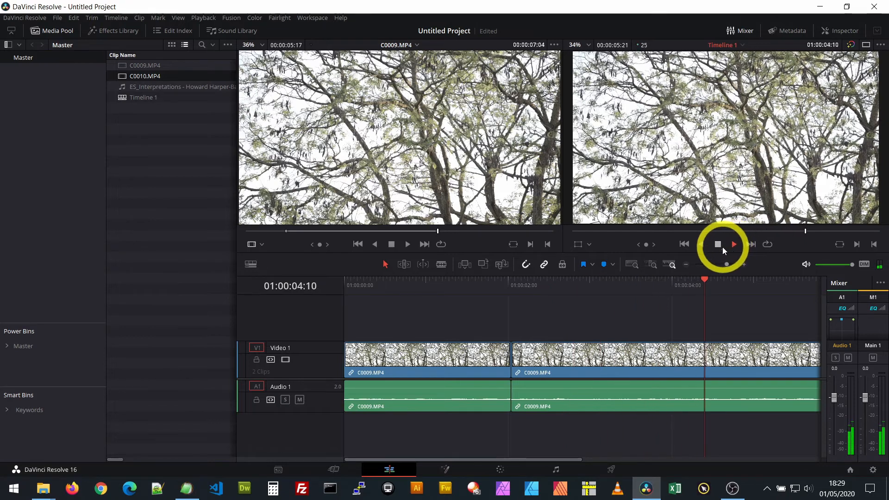
left_click(718, 244)
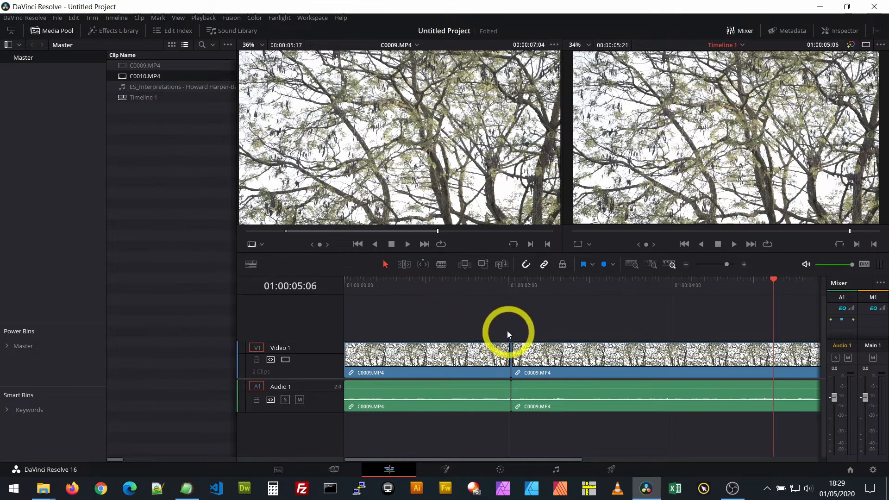
key("ctrl+minus")
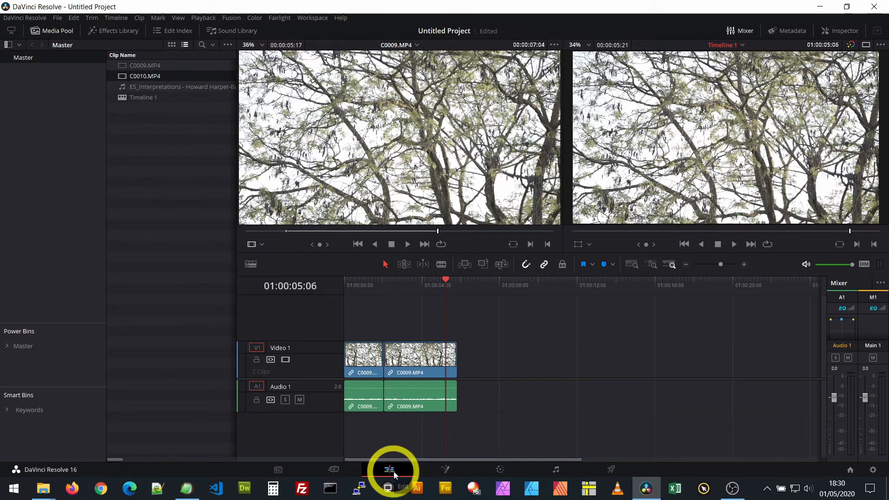
Look at the clip's nodes on the Fusion page, switch to the Color page and hide the clip thumbnails.
left_click(447, 470)
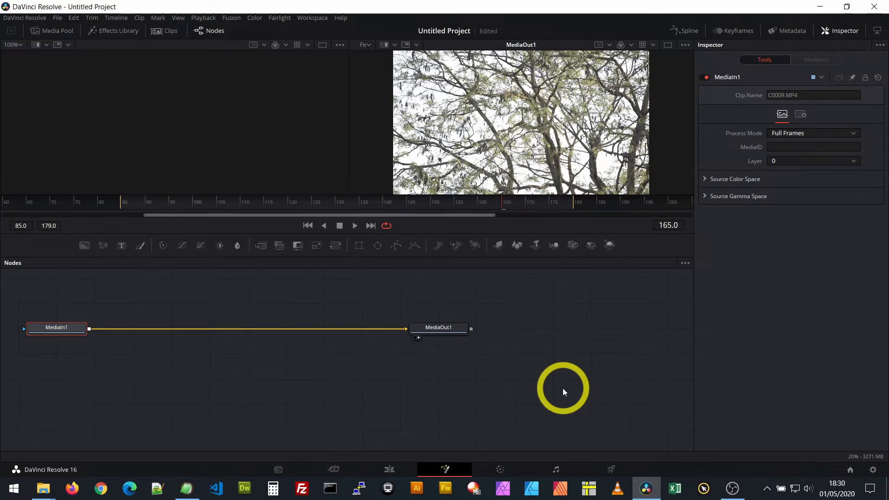
left_click(502, 470)
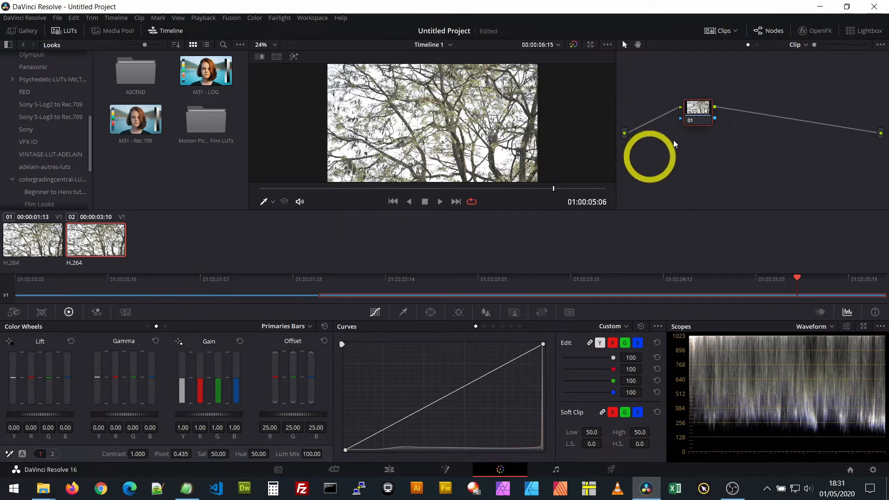
left_click(718, 31)
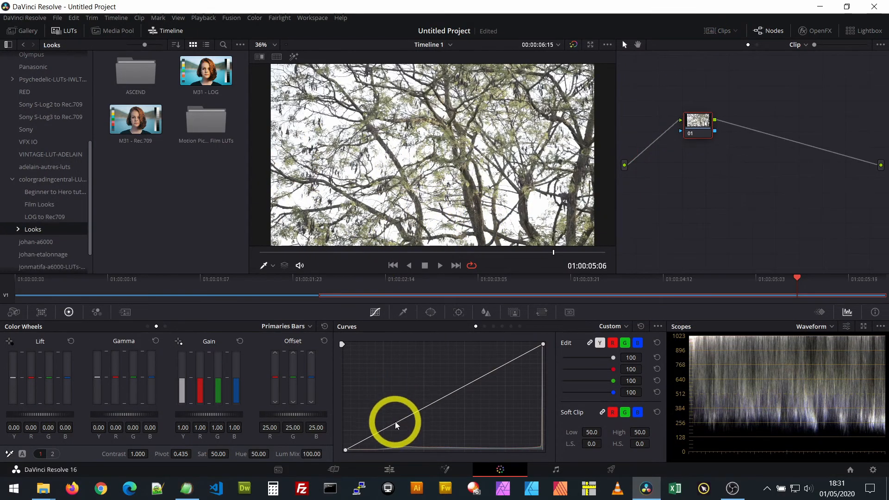
Shape the second clip's custom curve into a contrast S-curve and lower its luminance gain to 0.71.
left_click_drag(396, 425, 410, 434)
left_click_drag(486, 389, 476, 360)
left_click_drag(409, 433, 408, 432)
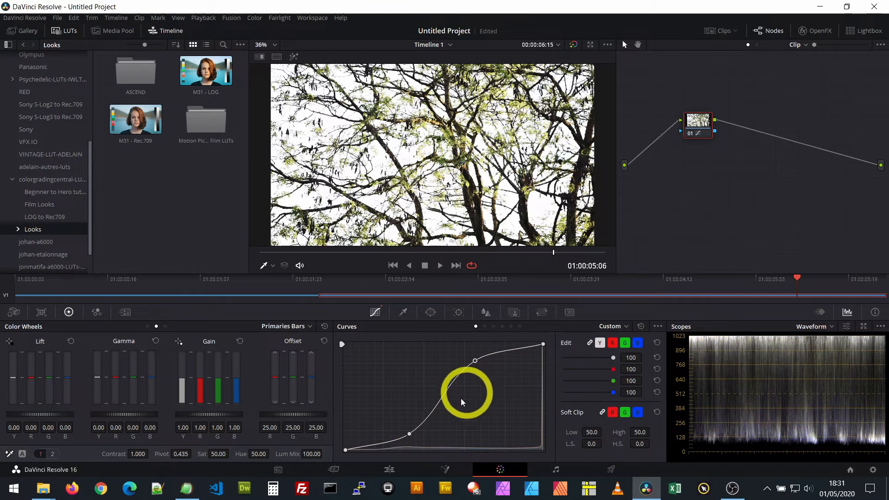
left_click_drag(181, 383, 180, 397)
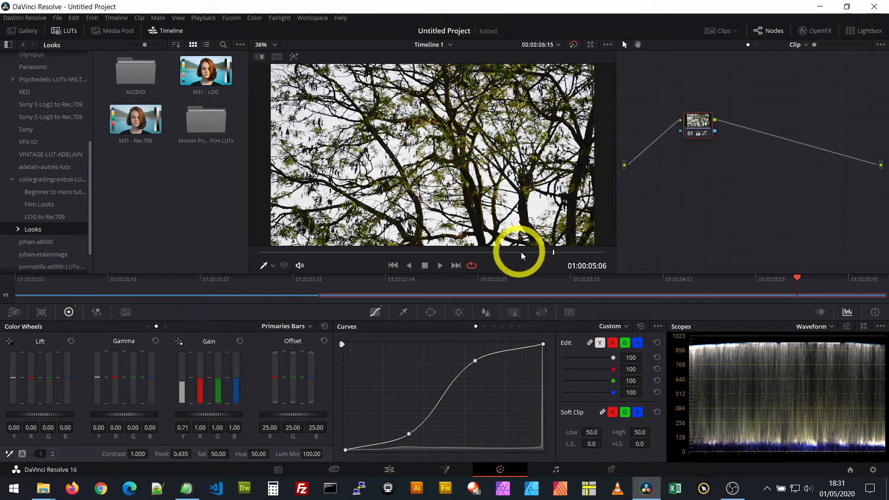
mouse_move(554, 256)
left_mouse_down()
mouse_move(302, 251)
mouse_move(557, 253)
left_mouse_up()
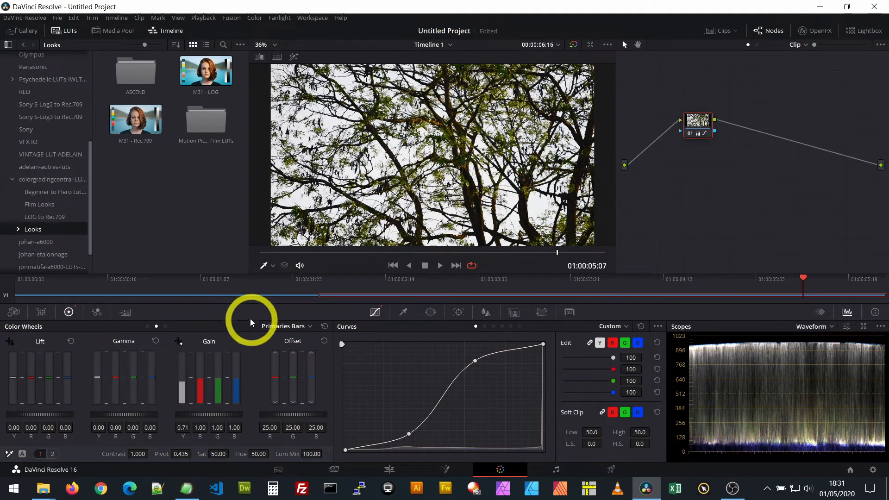
Look through the colour wheel modes Primaries Wheels and Primaries Bars, ending on Log.
left_click(148, 326)
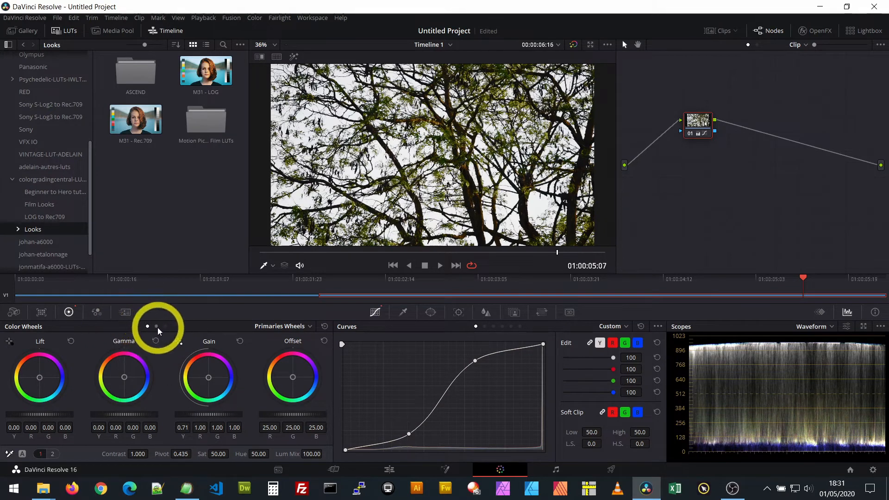
left_click(157, 327)
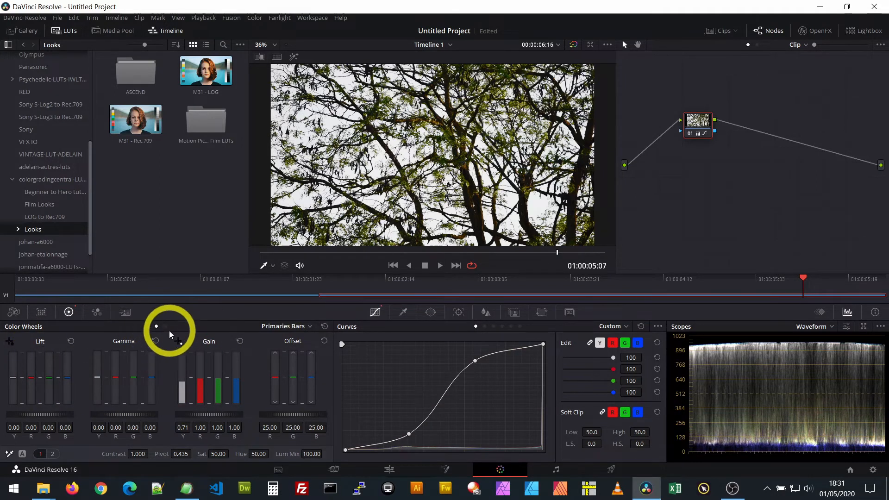
left_click(166, 327)
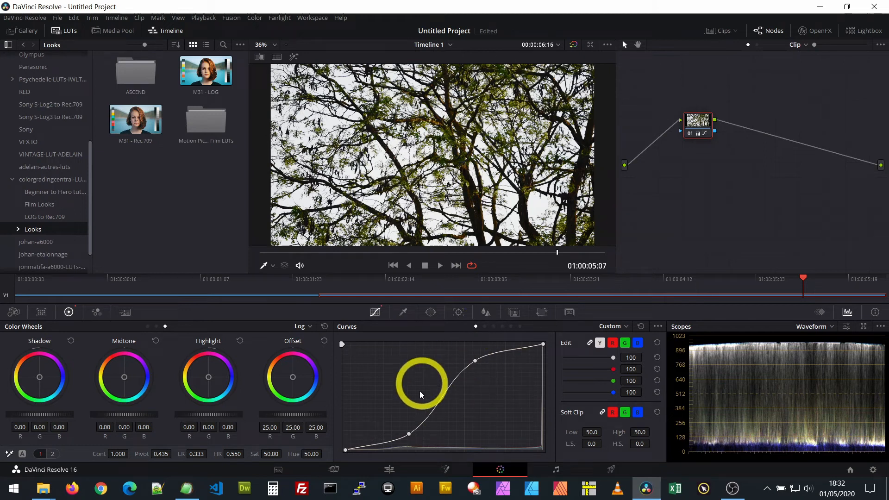
Look through the curve types from Hue Vs Hue and Hue Vs Lum to Sat Vs Sat.
left_click(485, 327)
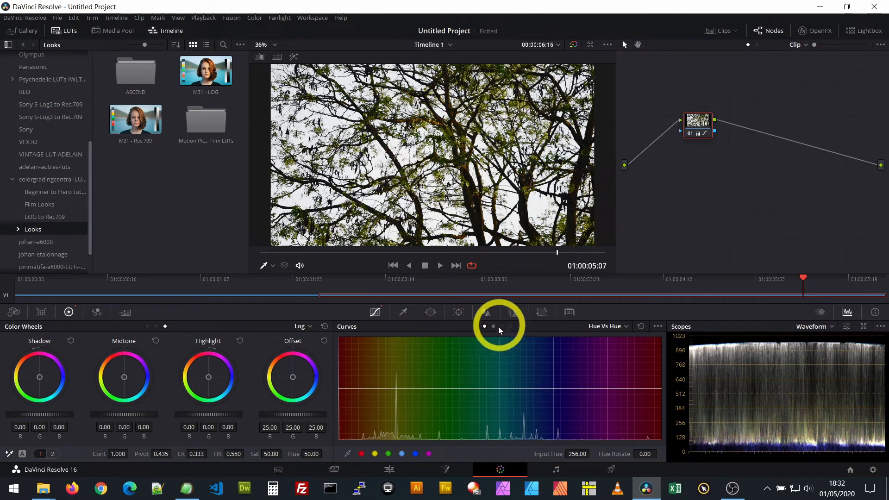
left_click(494, 327)
left_click(503, 327)
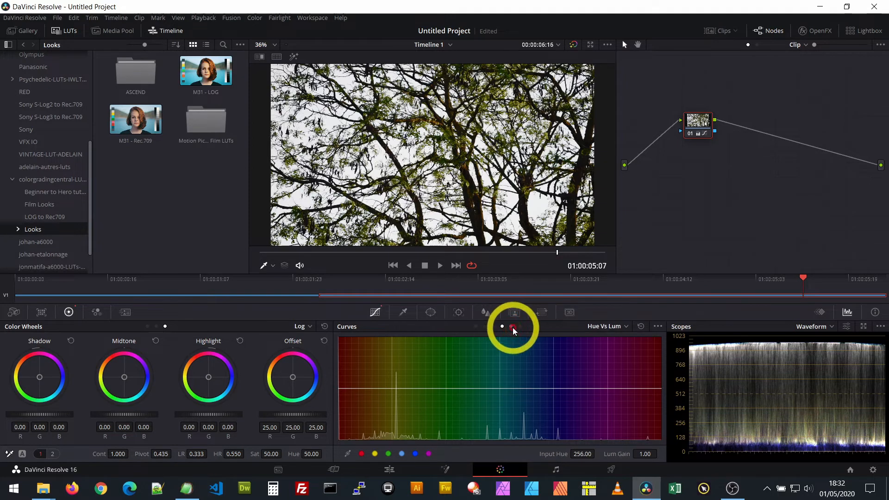
left_click(511, 327)
left_click(520, 327)
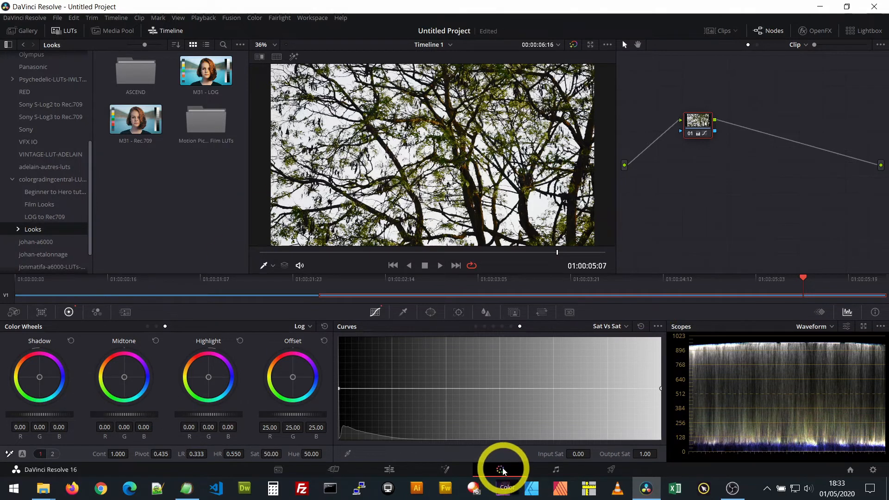
Look at the Fairlight page, switch to the Deliver page and choose the YouTube 1080p render preset with MP4 format.
left_click(557, 471)
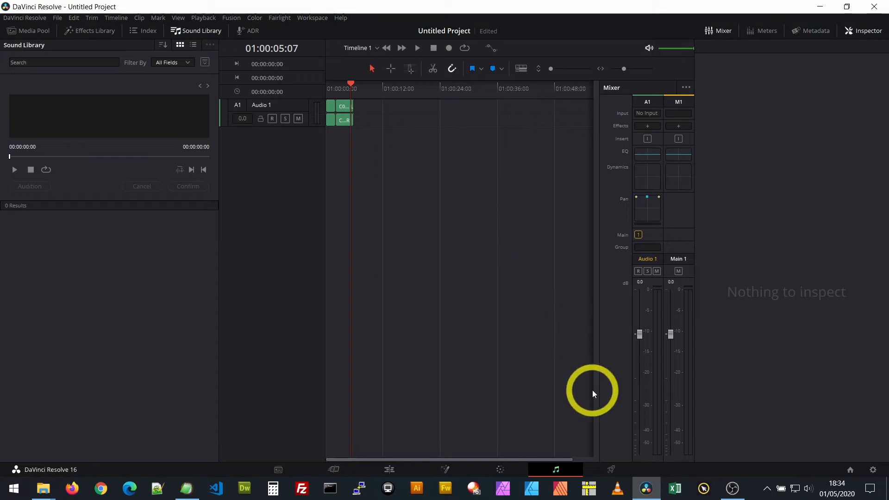
left_click(612, 468)
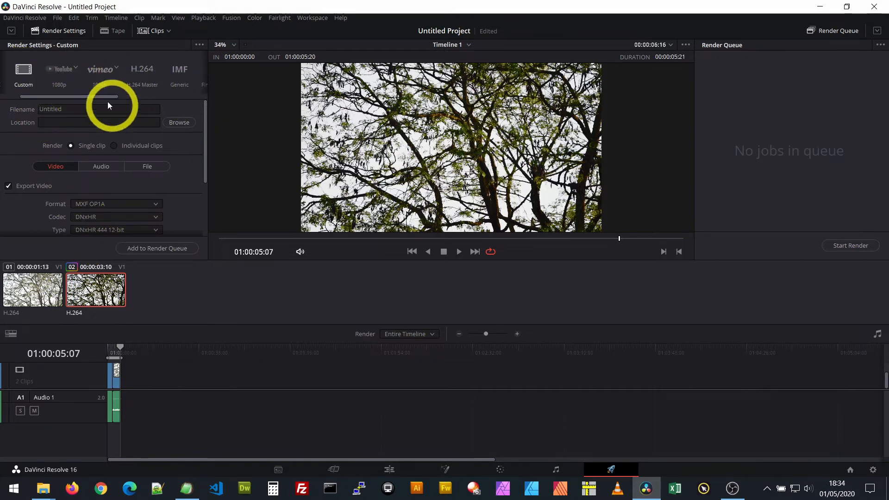
left_click(60, 74)
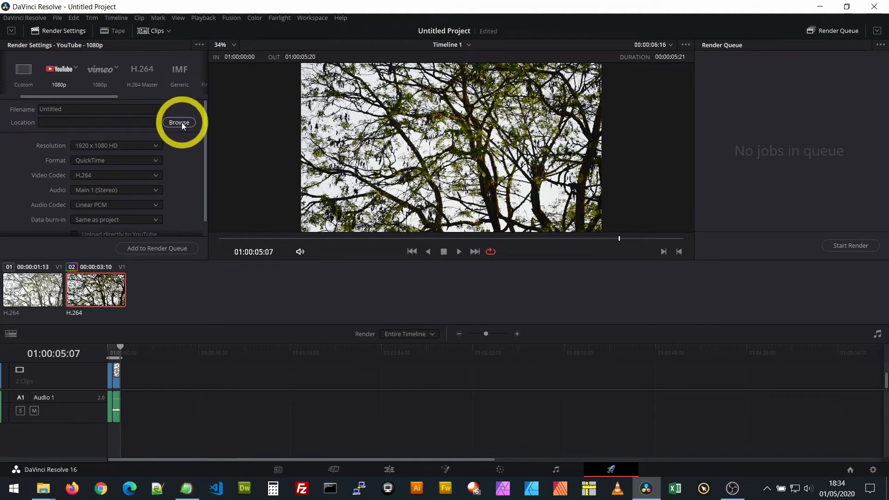
left_click(157, 160)
left_click(87, 170)
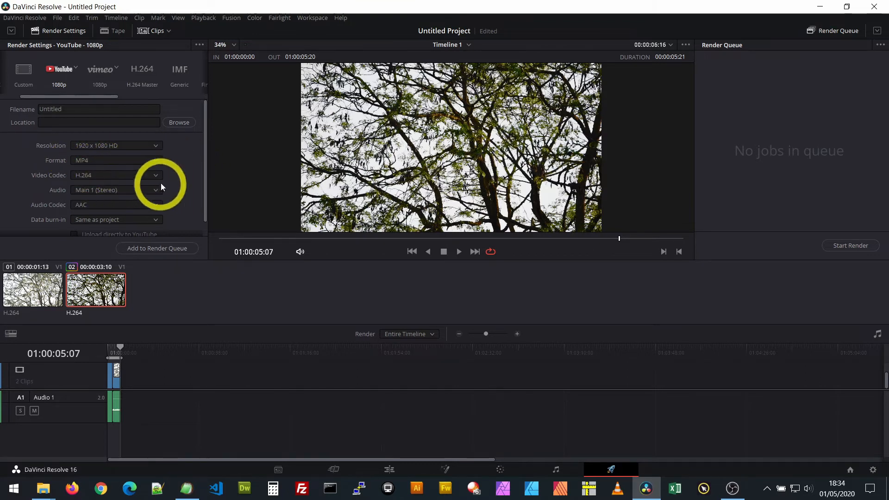
Add the timeline to the render queue, with output file Untitled.mp4 in the Vidéos folder.
scroll(185, 173, "down", 1)
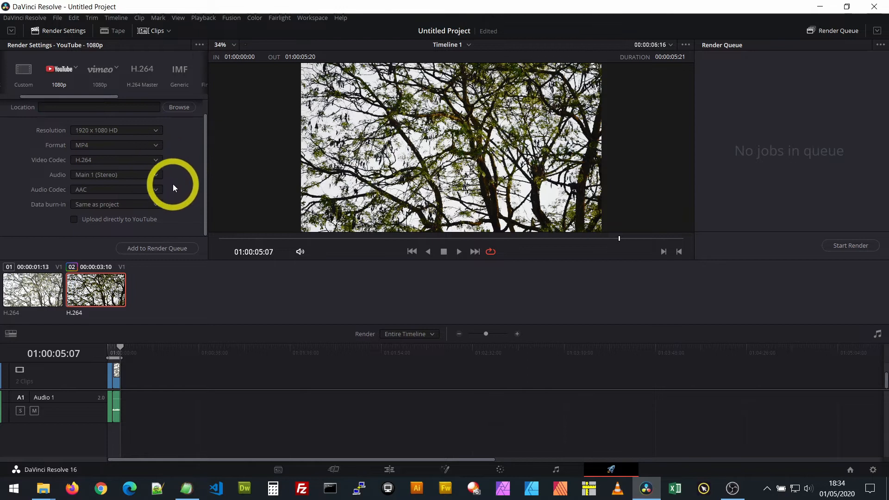
left_click(162, 249)
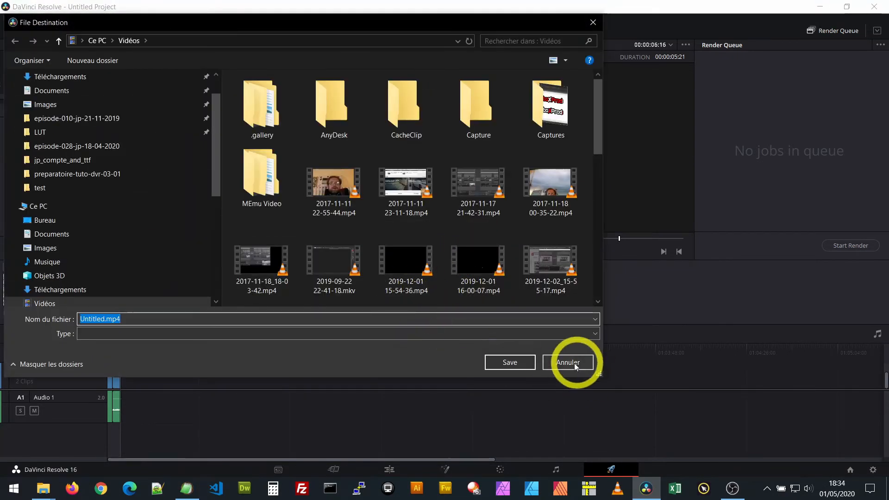
left_click(487, 364)
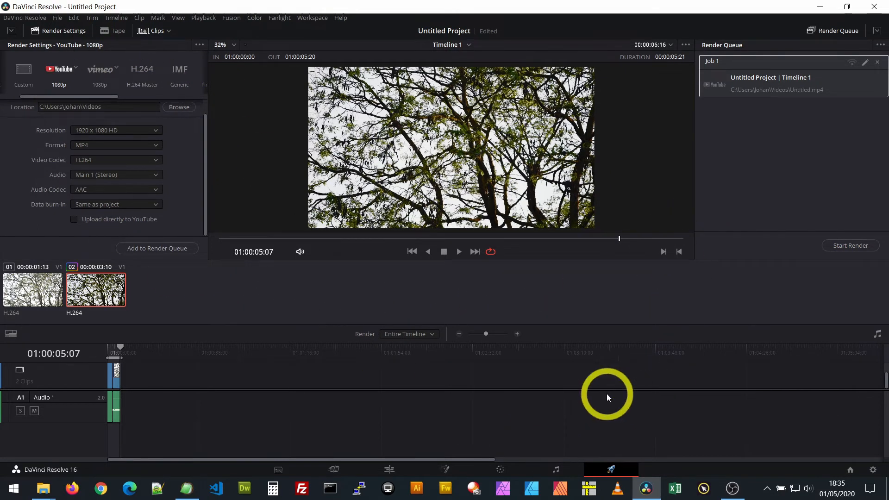
Go back through the Fairlight, Color, Fusion, Edit, Cut and Media pages to review the workflow.
left_click(558, 470)
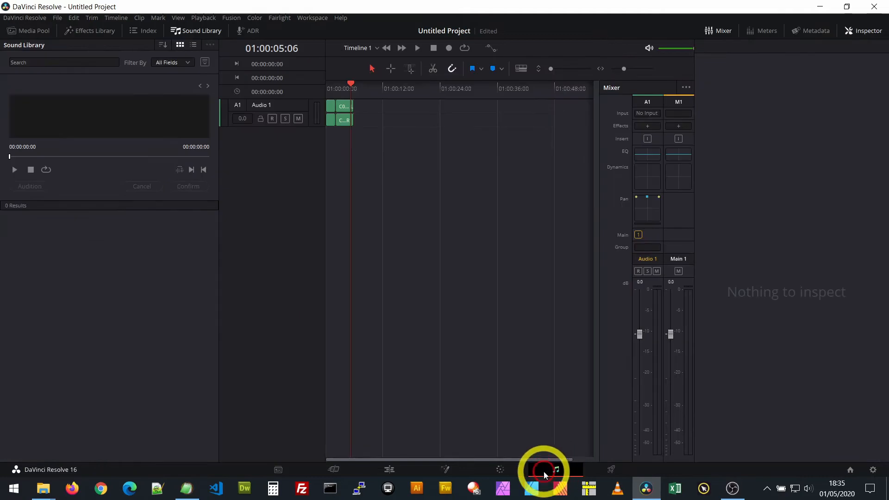
left_click(502, 471)
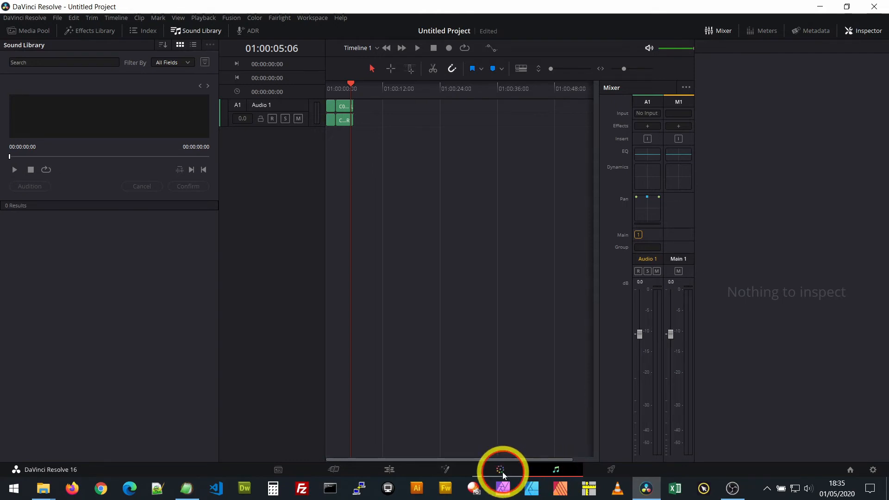
left_click(447, 470)
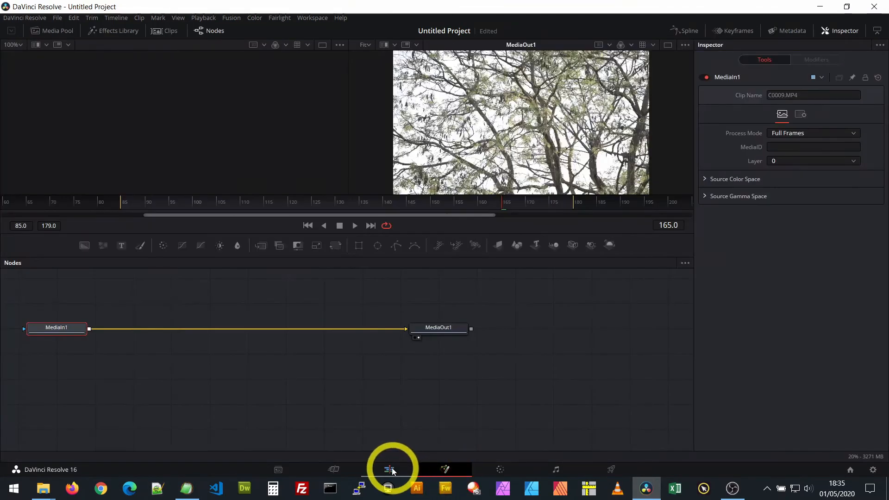
left_click(390, 471)
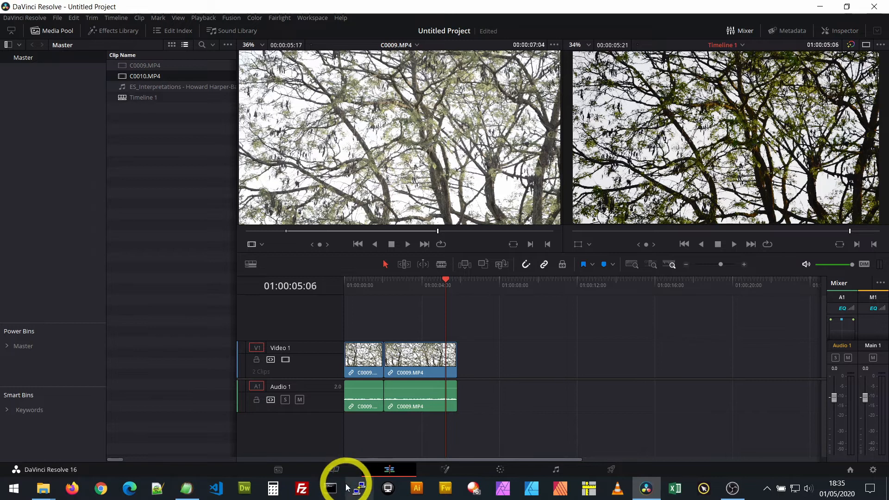
left_click(333, 469)
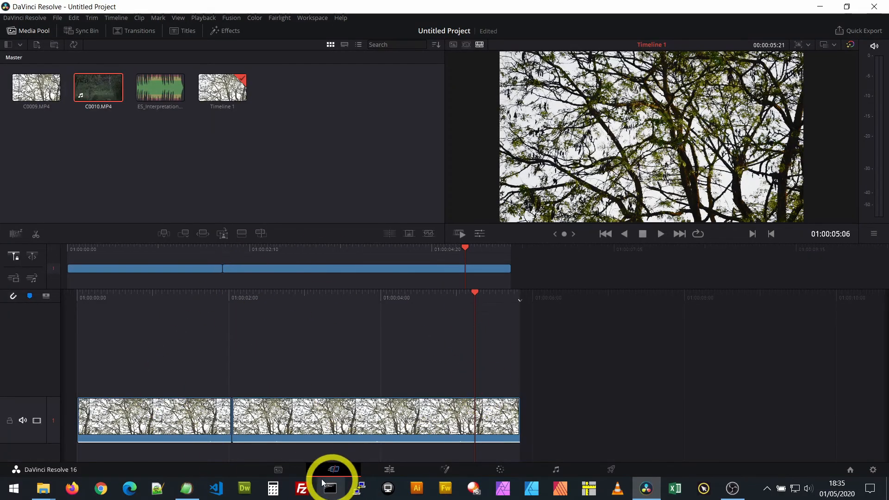
left_click(281, 471)
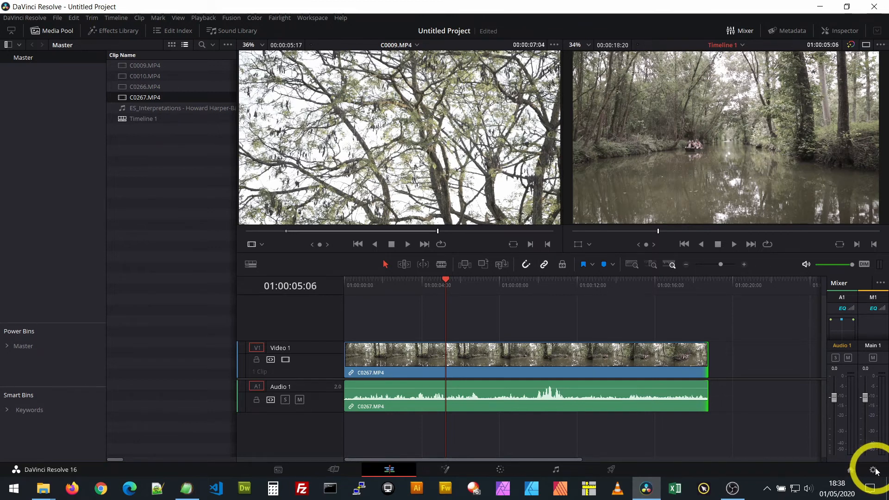
Open the project settings and look through the Timeline Format, Video Monitoring and further sections of Master Settings.
left_click(874, 470)
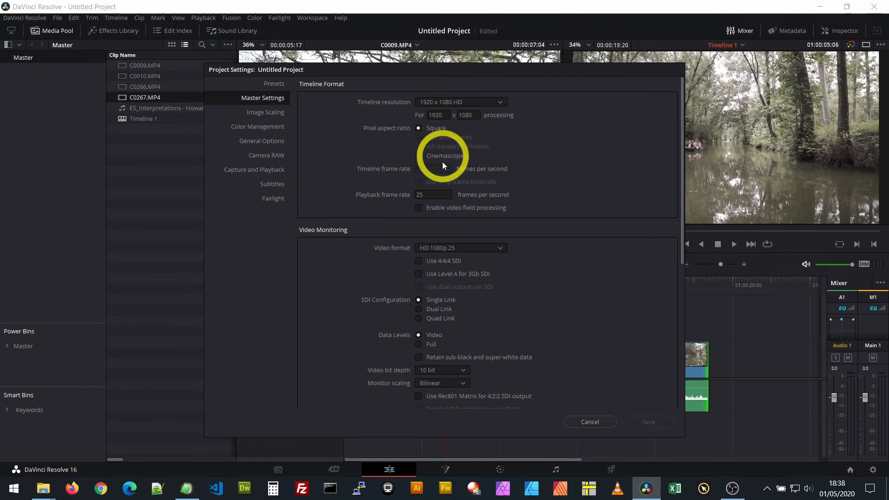
scroll(583, 294, "down", 3)
scroll(586, 293, "down", 5)
scroll(603, 297, "up", 7)
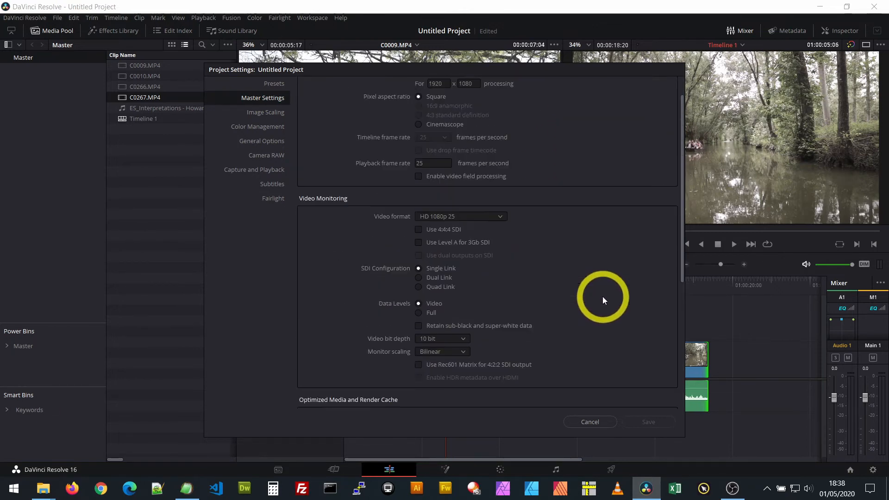
scroll(603, 300, "up", 1)
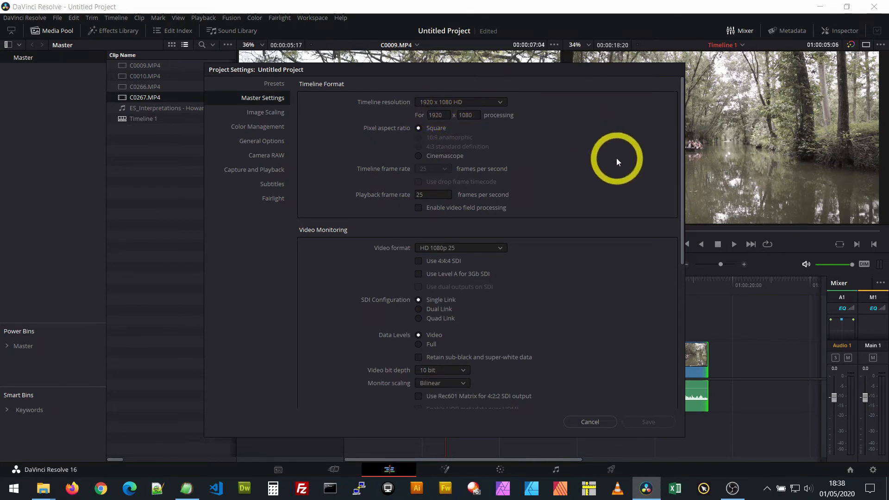
scroll(616, 160, "down", 1)
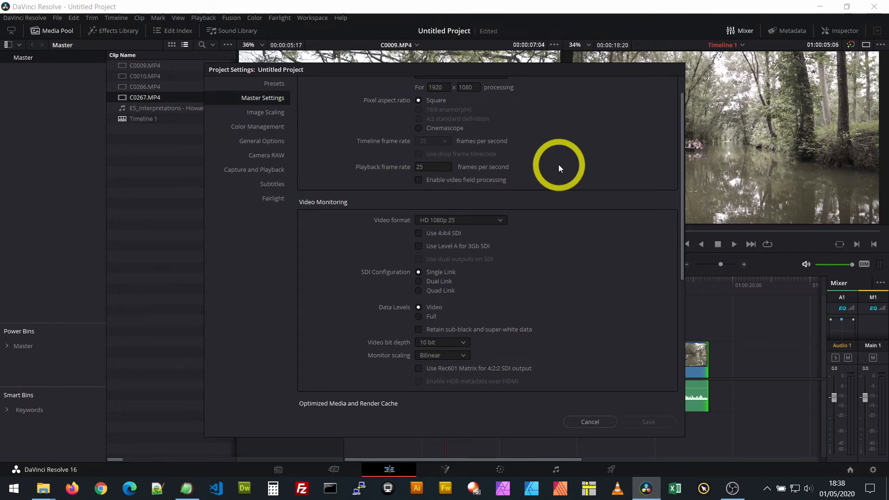
scroll(590, 176, "down", 1)
scroll(592, 196, "up", 2)
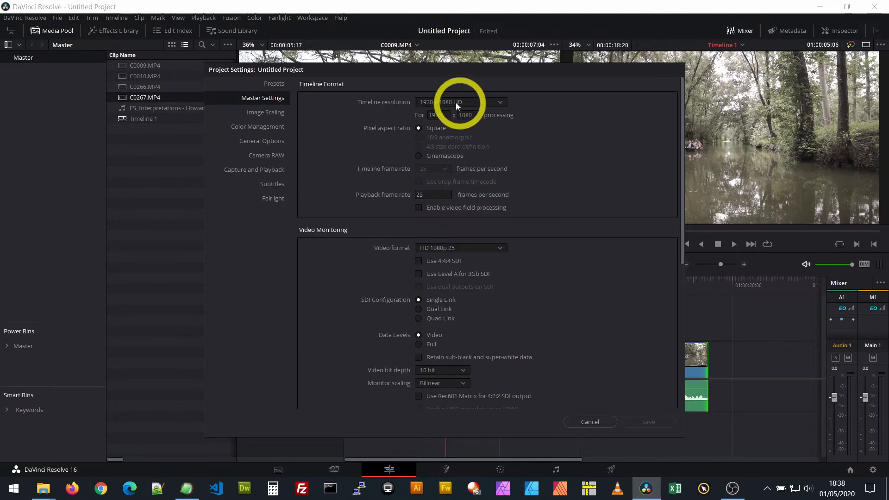
Look through the available timeline resolutions, from the NTSC and PAL formats to Ultra HD and the DCI formats.
left_click(500, 104)
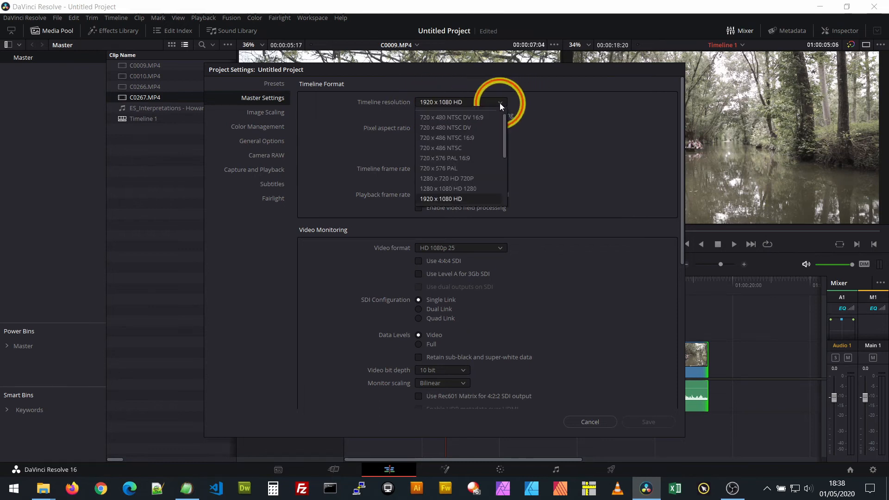
left_click_drag(505, 131, 507, 182)
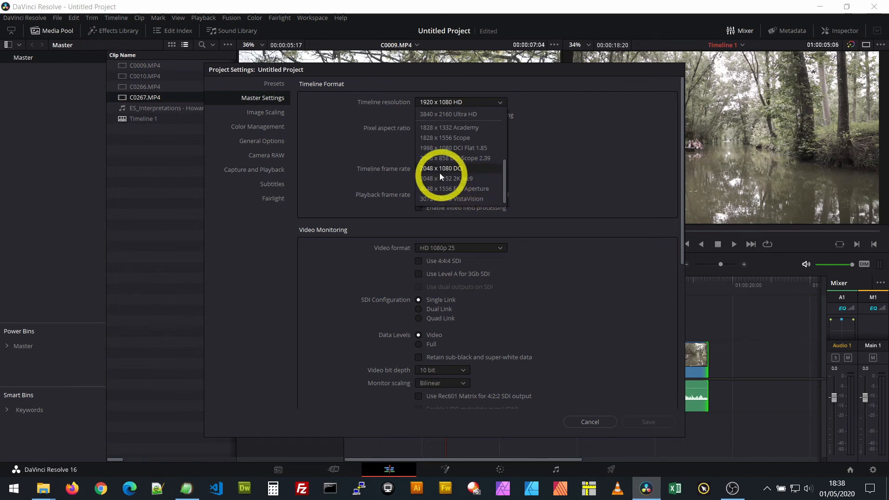
scroll(435, 160, "up", 1)
scroll(439, 198, "up", 1)
scroll(486, 197, "up", 1)
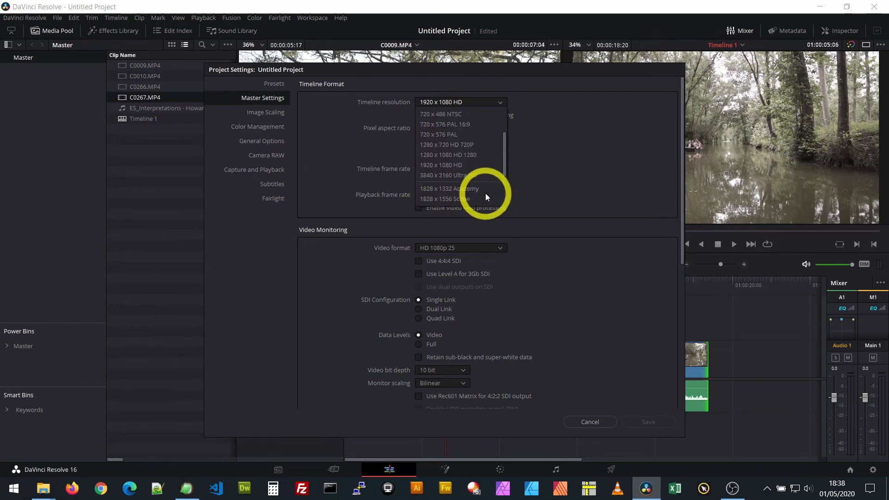
left_click(588, 152)
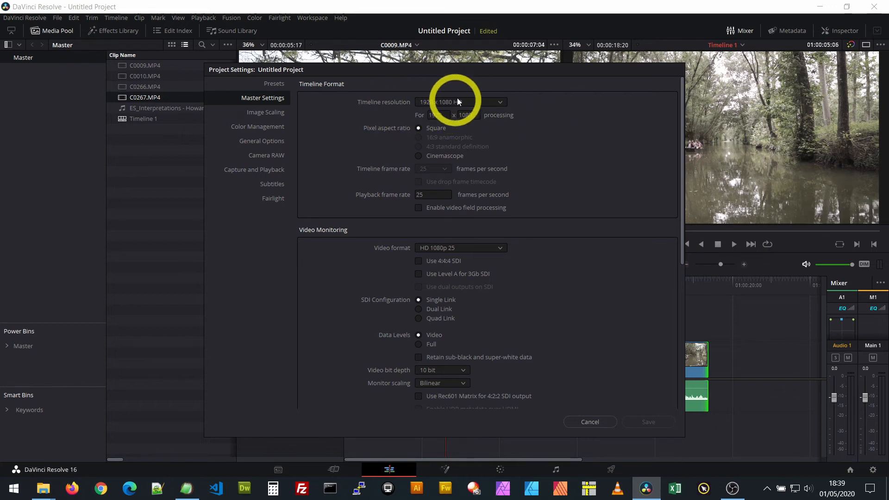
left_click(500, 103)
left_click(500, 103)
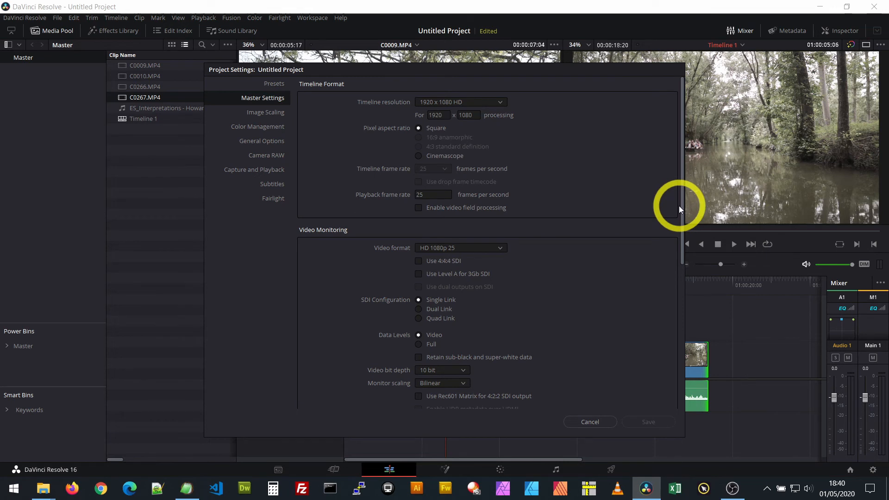
Review the video monitoring formats and choose HD 1080p 25.
left_click(502, 248)
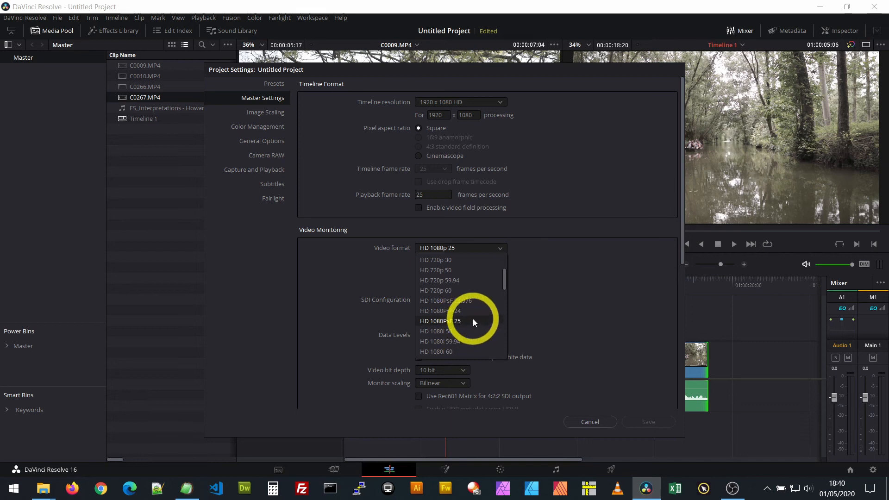
scroll(477, 317, "up", 3)
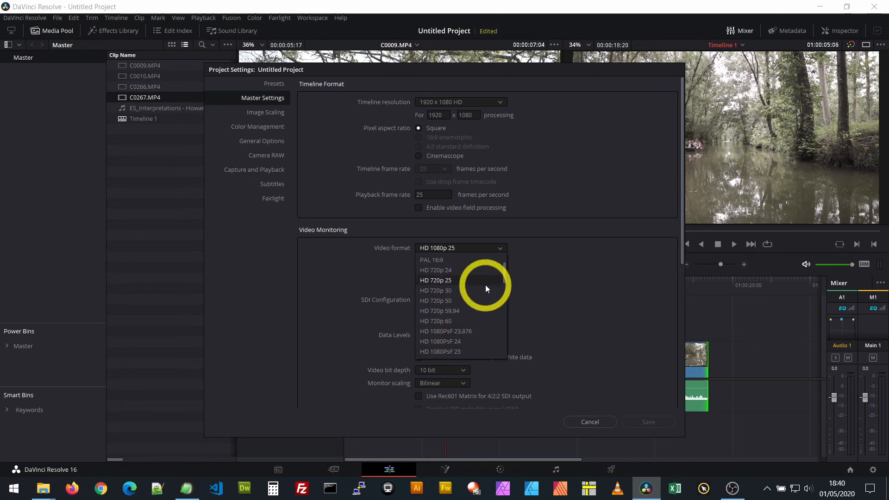
scroll(480, 306, "down", 2)
scroll(482, 305, "down", 2)
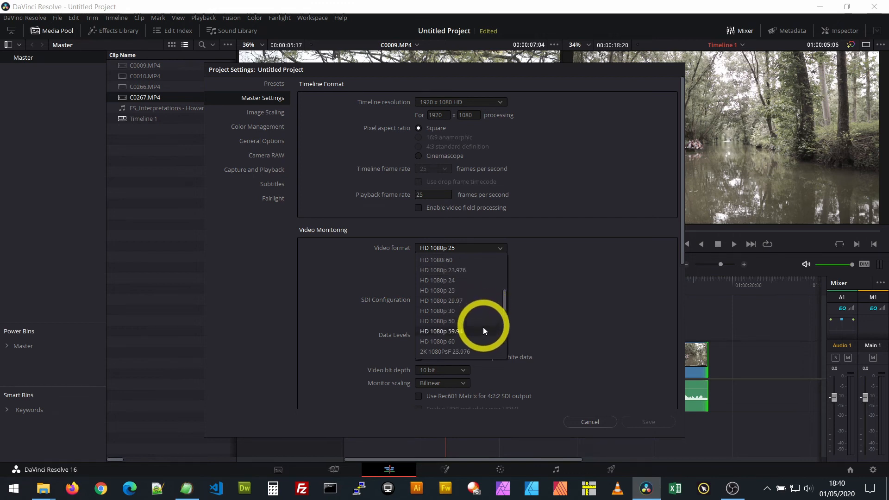
left_click(440, 293)
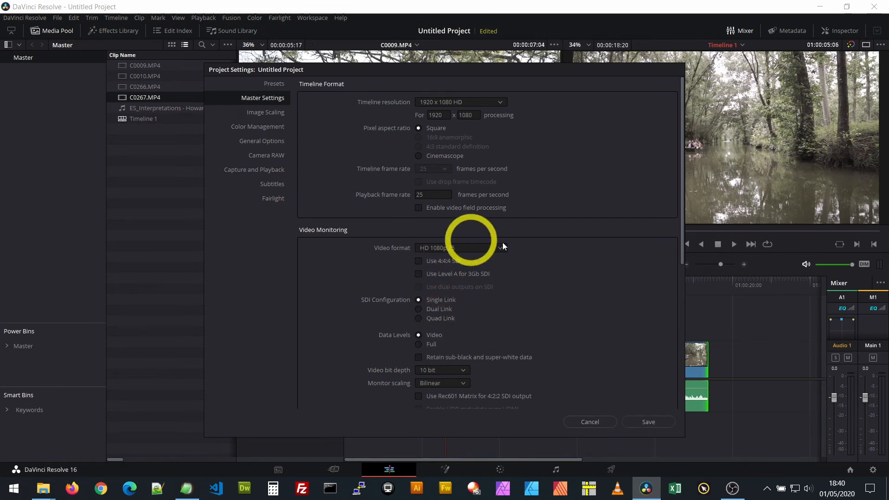
Examine the remaining video monitoring settings and the options for video bit depth.
scroll(589, 302, "down", 1)
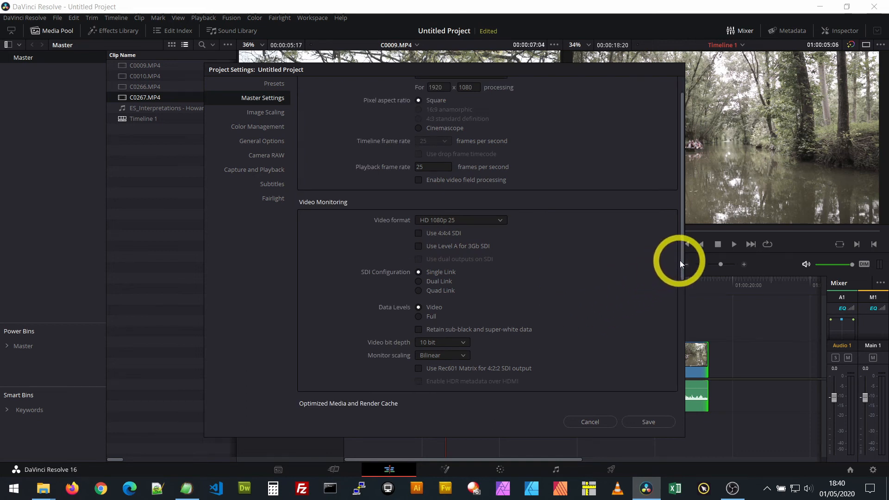
left_click_drag(683, 260, 669, 316)
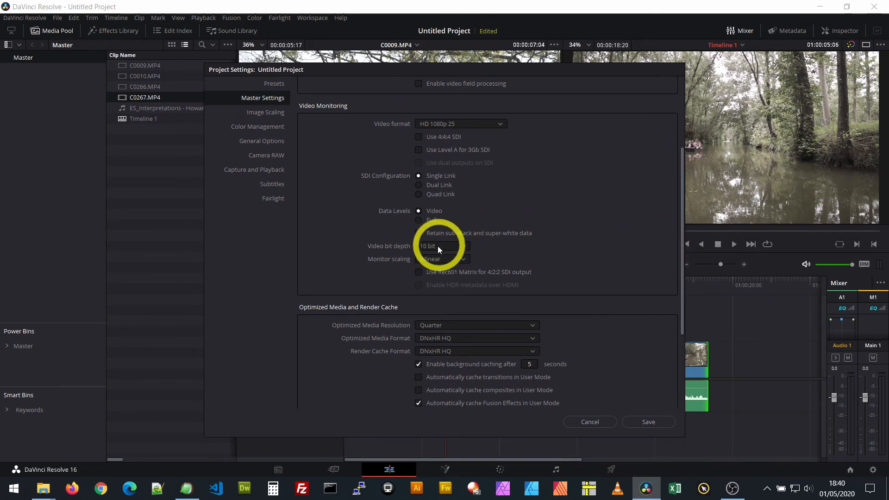
left_click_drag(683, 224, 682, 261)
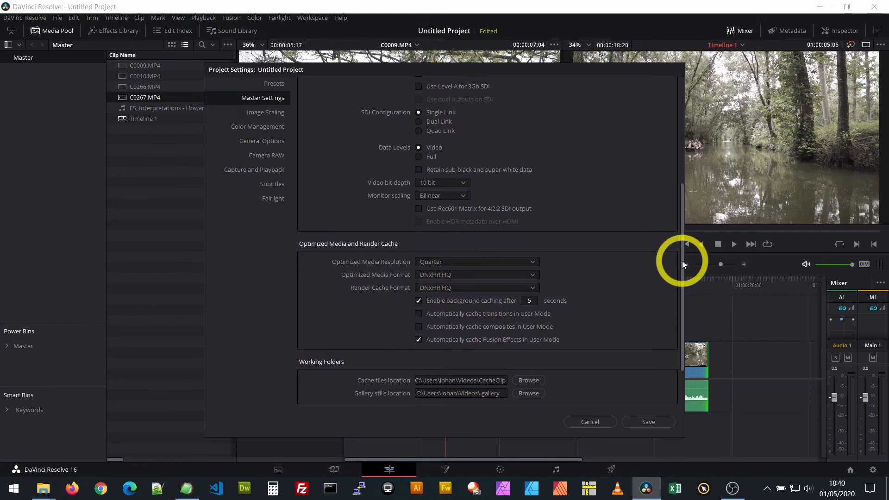
left_click(463, 184)
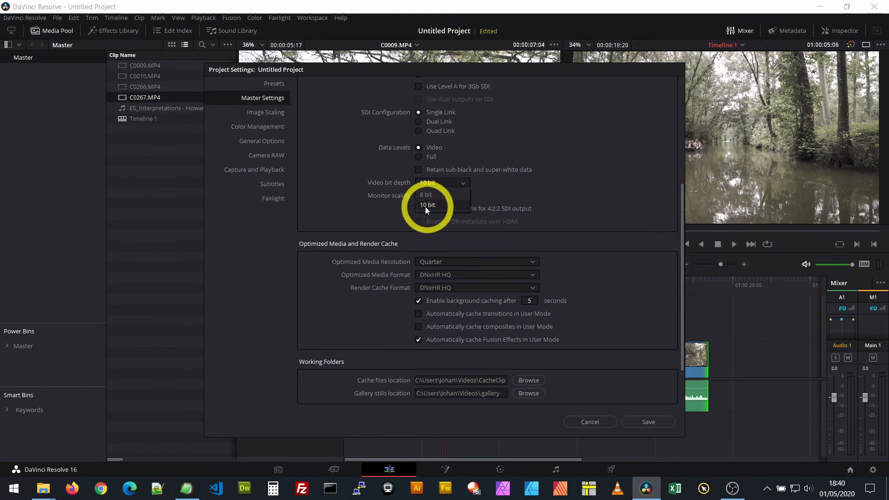
left_click(598, 202)
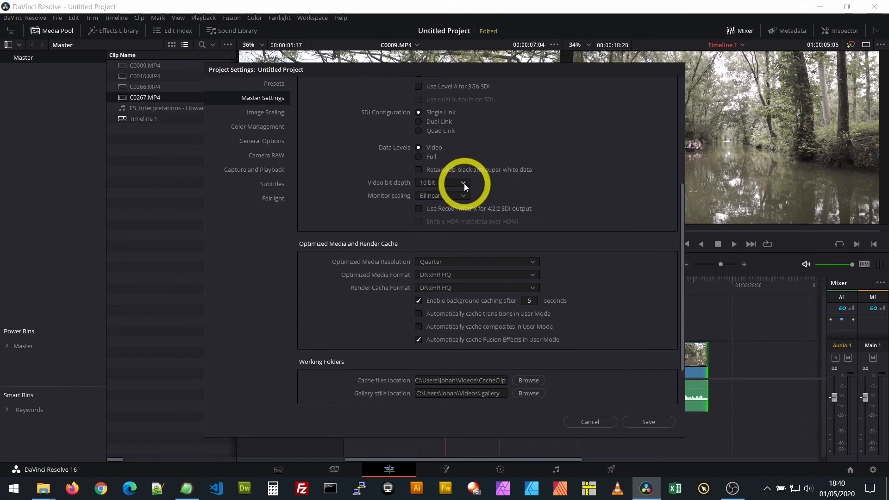
Review the Optimized Media Resolution options and choose Quarter.
left_click_drag(679, 210, 640, 235)
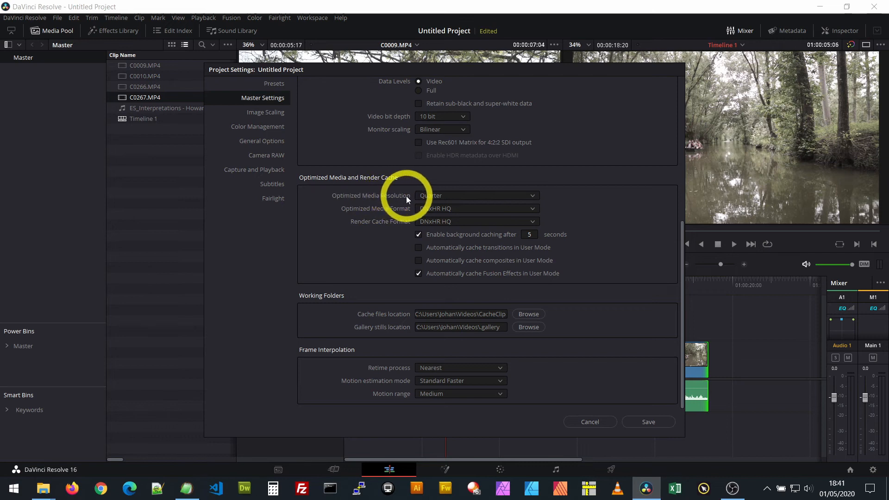
left_click(532, 196)
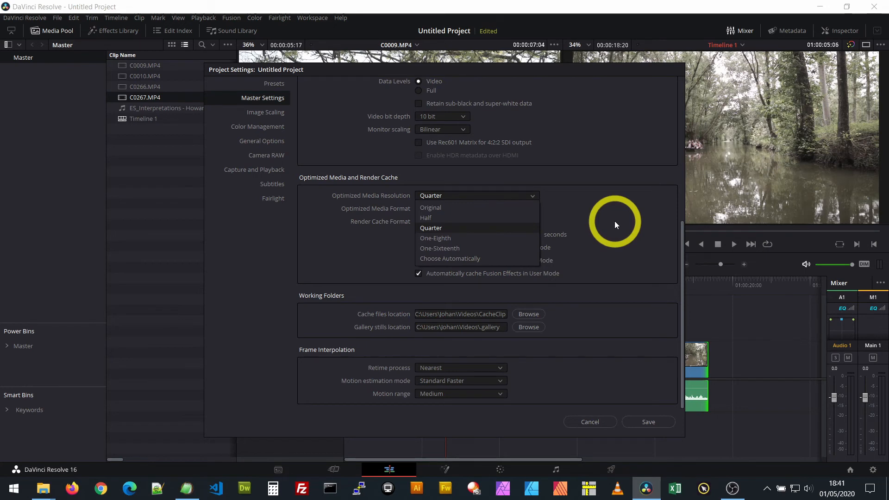
left_click(442, 228)
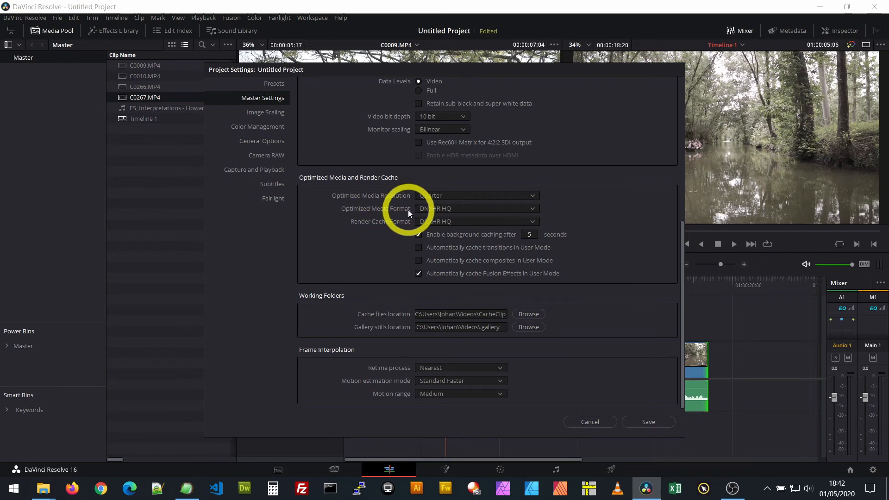
Review the Optimized Media Format and Render Cache Format options and choose DNxHR HQ for both.
left_click(533, 209)
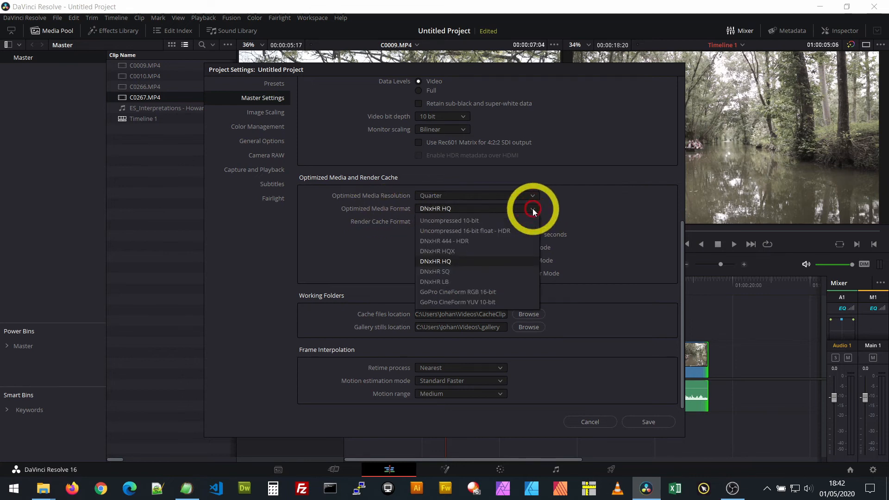
left_click(447, 262)
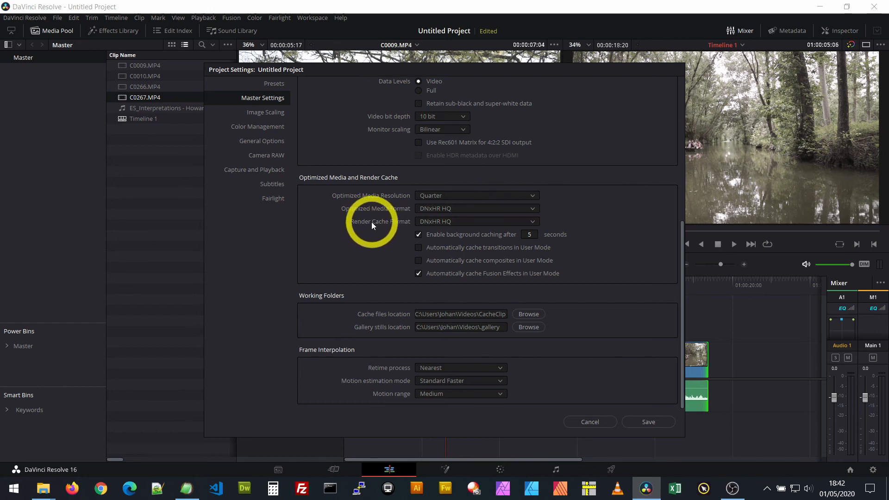
left_click(471, 223)
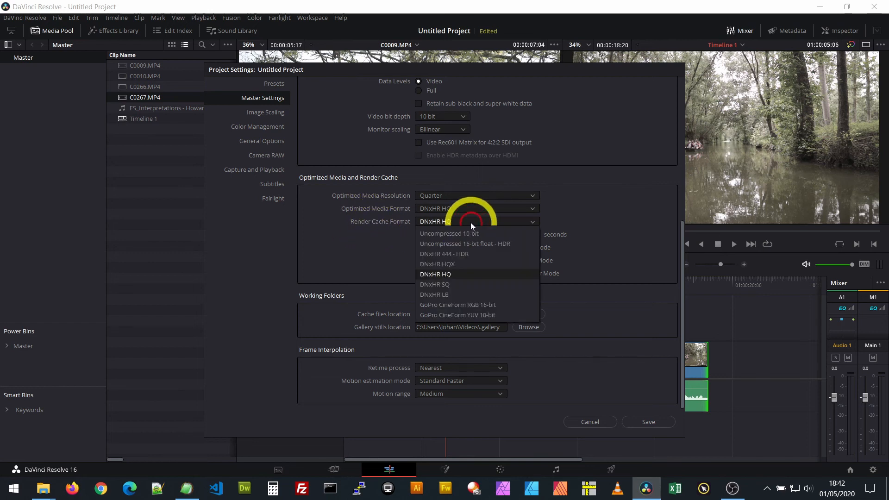
left_click(436, 274)
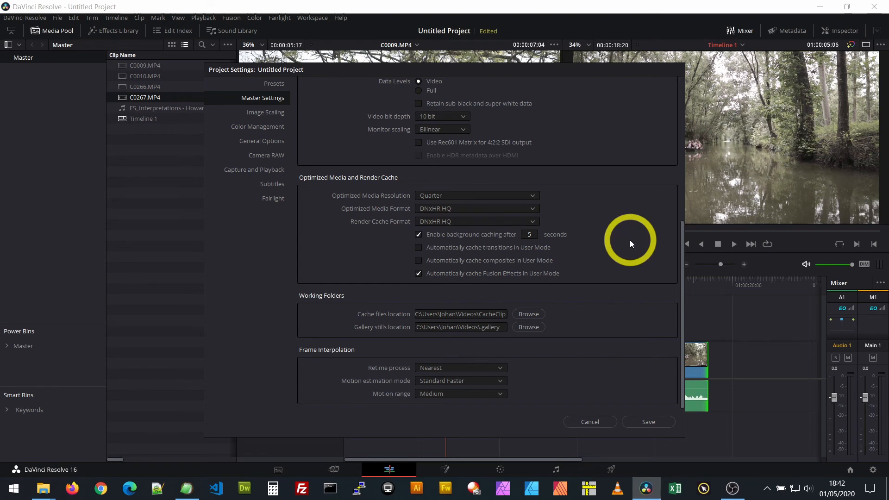
Look over the whole Master Settings page once more, from Timeline Format and Video Monitoring to Working Folders and Frame Interpolation.
scroll(621, 306, "up", 1)
scroll(621, 306, "down", 1)
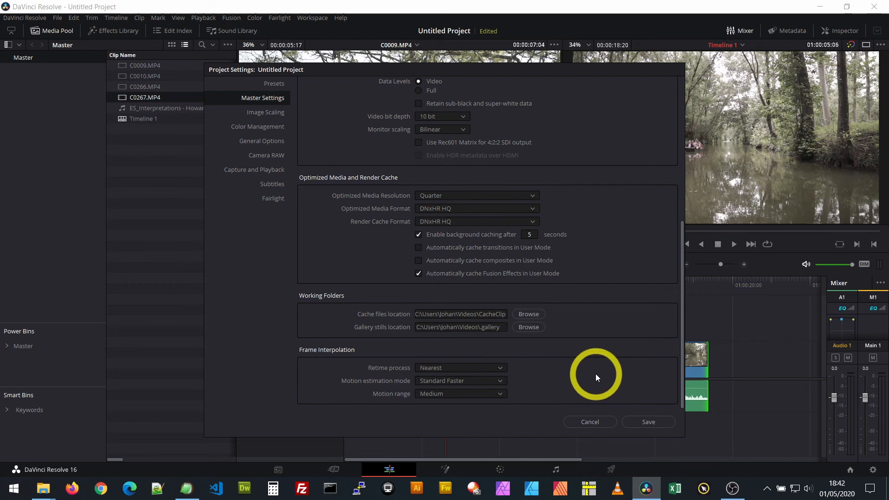
scroll(608, 361, "up", 5)
scroll(607, 361, "up", 2)
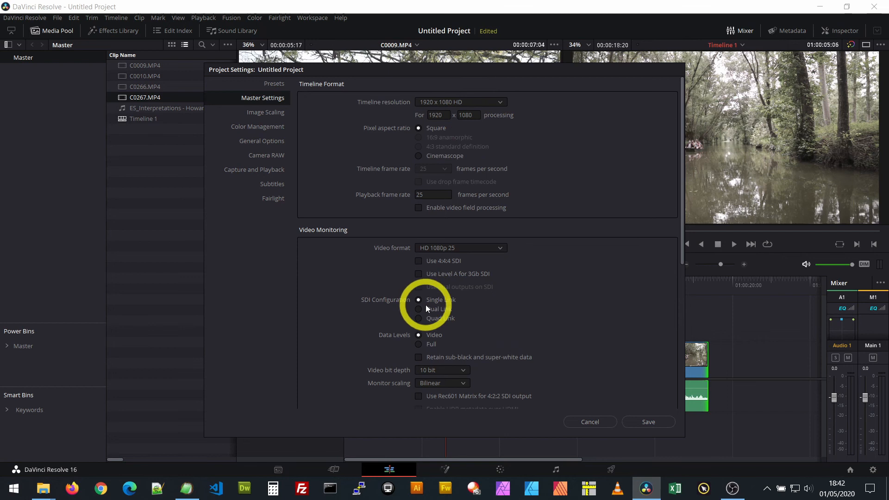
scroll(611, 307, "down", 6)
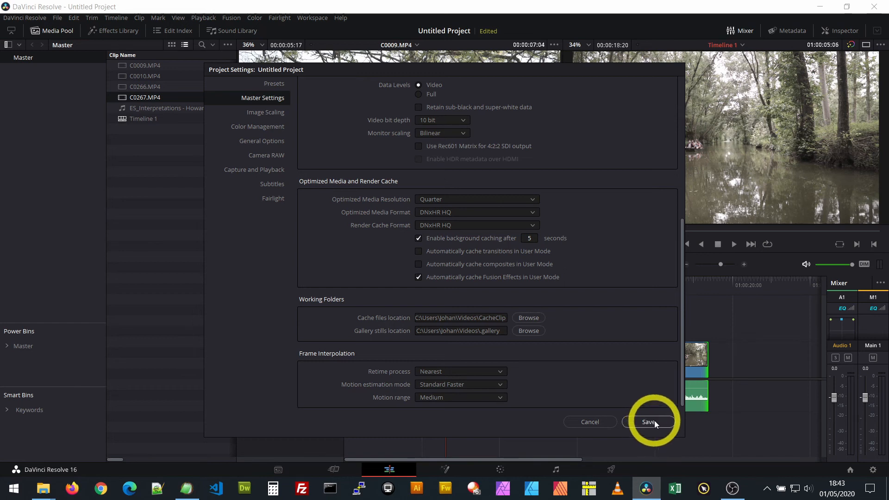
scroll(642, 380, "up", 10)
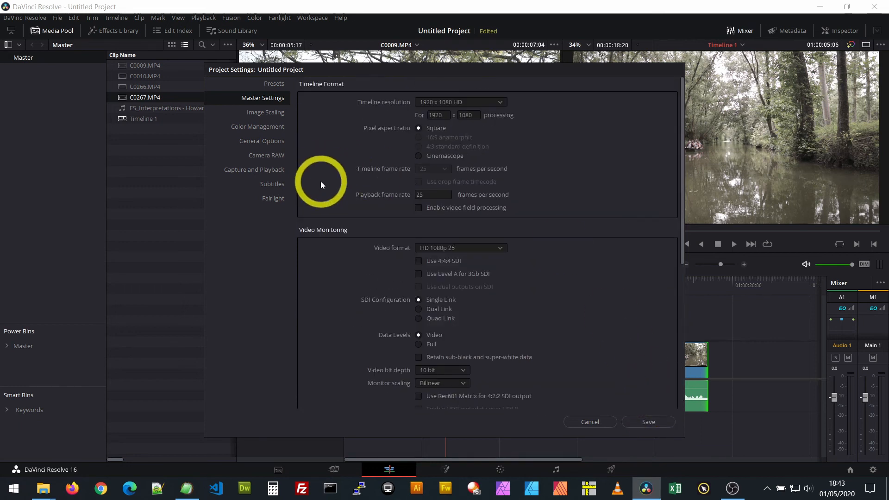
Examine the save options for the Current Project preset, including Save As User Default Config, and close the project settings without saving.
left_click(273, 84)
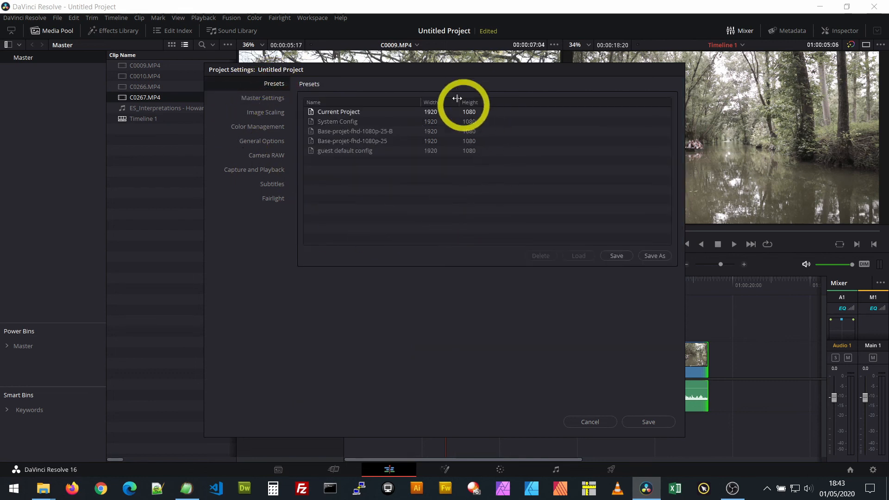
right_click(344, 112)
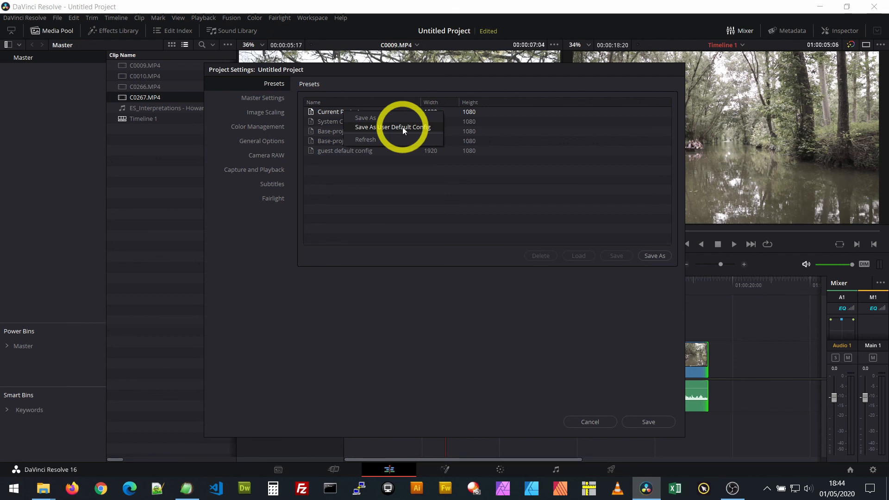
left_click(593, 423)
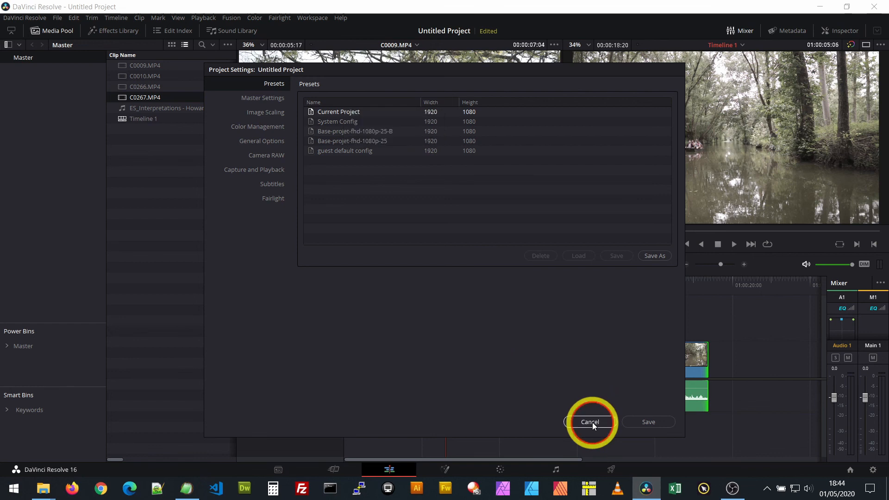
left_click(593, 423)
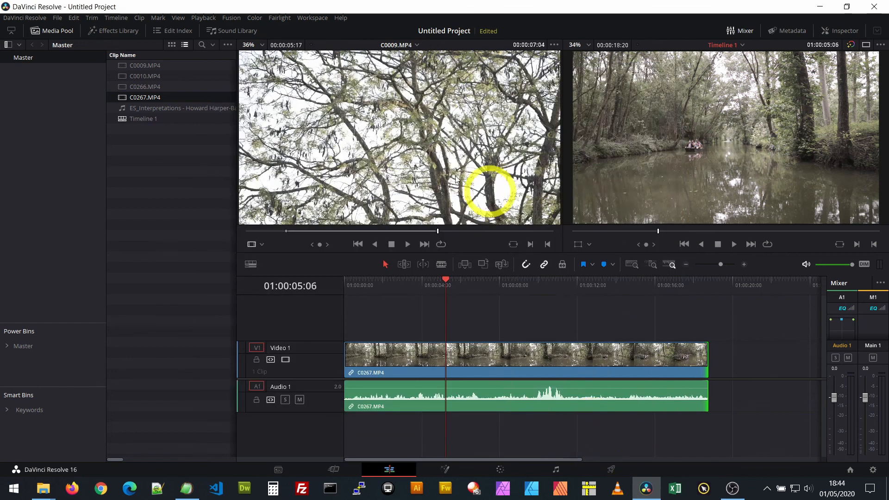
Reopen the project settings.
left_click(874, 471)
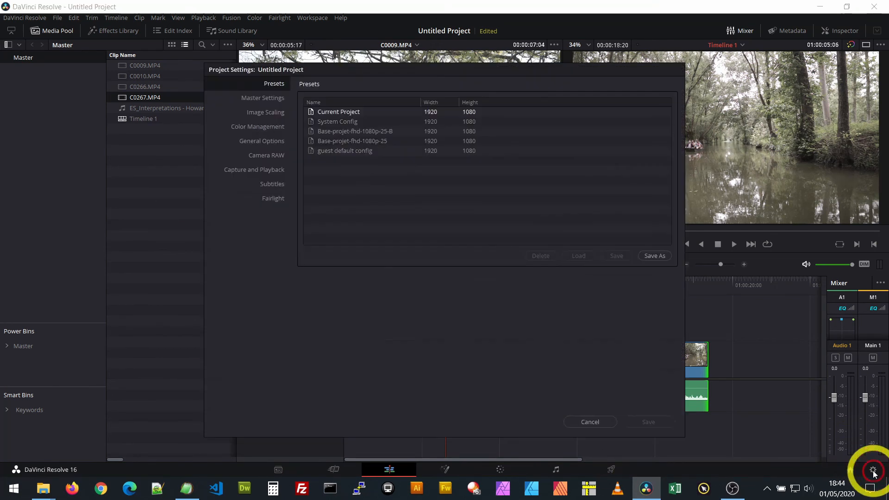